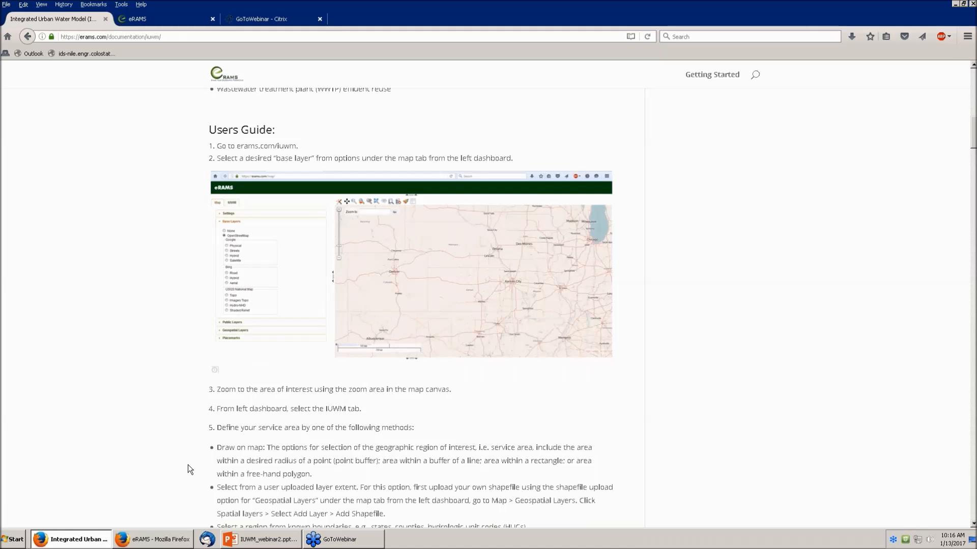
Step: Scroll through the IUWM user guide, then go back to the eRAMS map
{"action": "scroll", "coordinate": [188, 465], "scroll_direction": "down", "scroll_amount": 5}
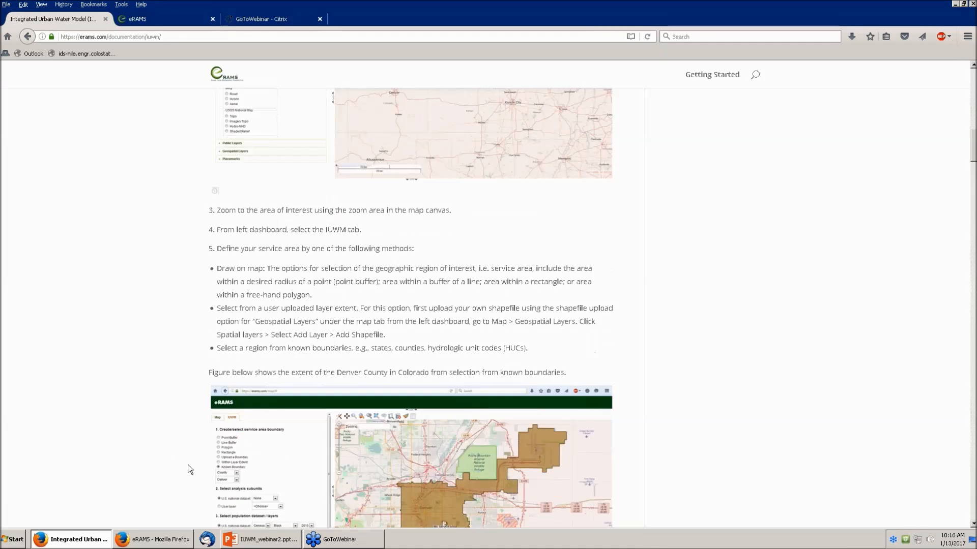
{"action": "scroll", "coordinate": [188, 465], "scroll_direction": "down", "scroll_amount": 6}
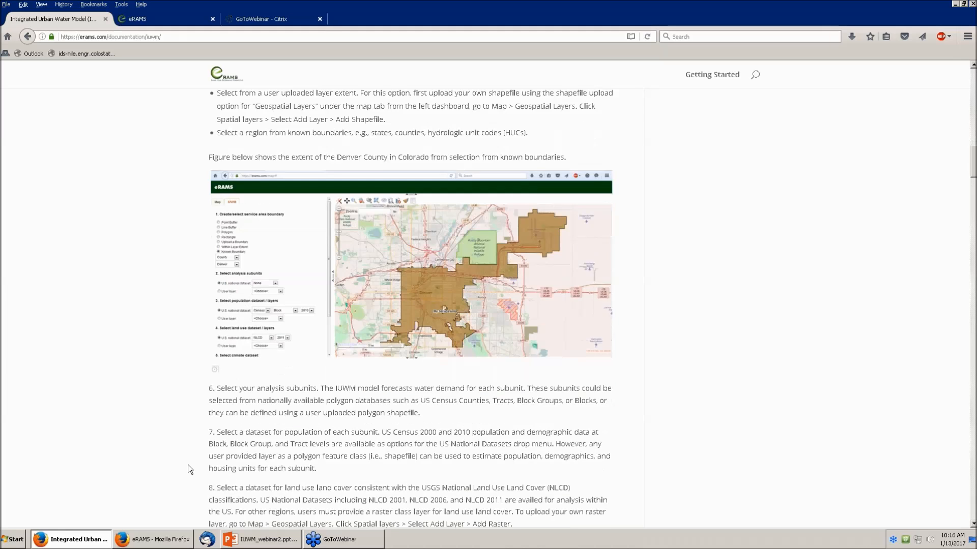
{"action": "scroll", "coordinate": [187, 469], "scroll_direction": "down", "scroll_amount": 2}
{"action": "scroll", "coordinate": [188, 465], "scroll_direction": "down", "scroll_amount": 2}
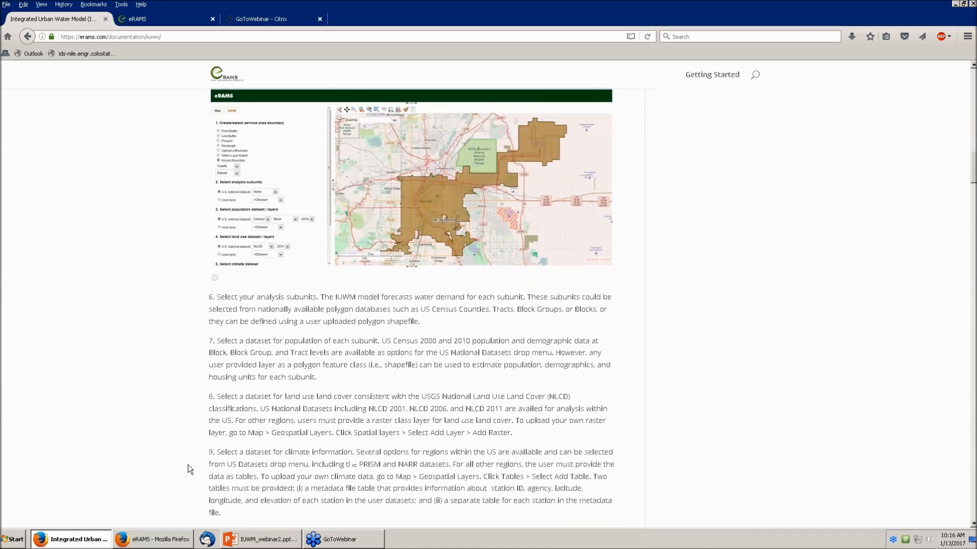
{"action": "scroll", "coordinate": [188, 465], "scroll_direction": "down", "scroll_amount": 5}
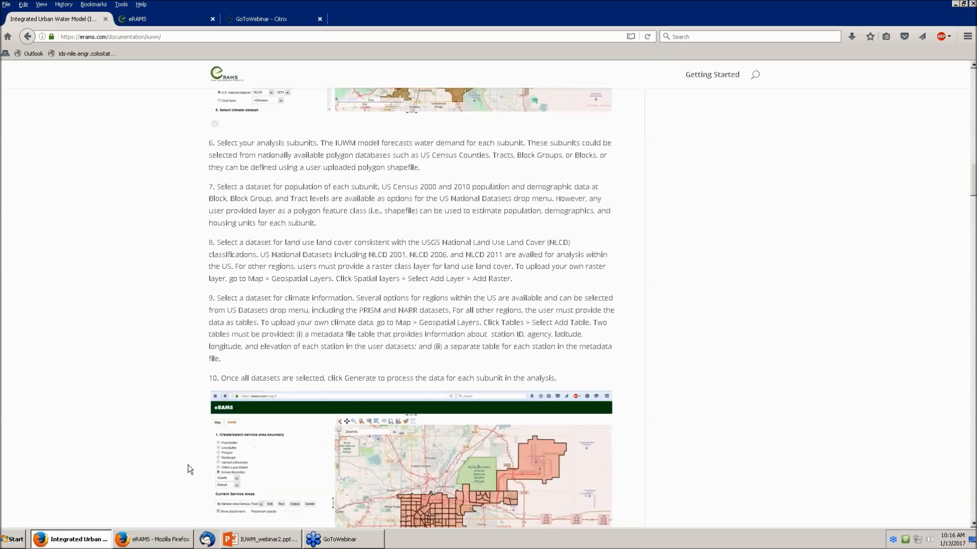
{"action": "scroll", "coordinate": [188, 470], "scroll_direction": "down", "scroll_amount": 4}
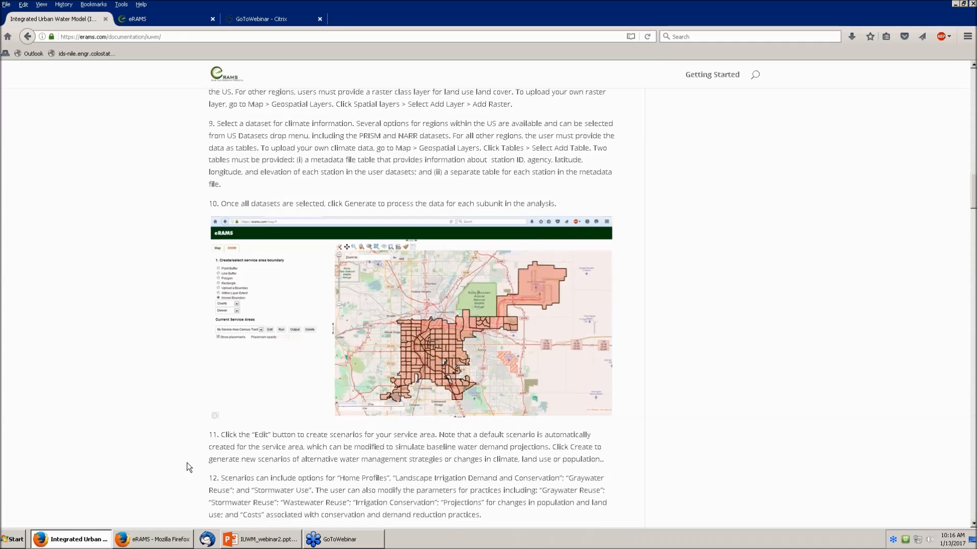
{"action": "scroll", "coordinate": [187, 464], "scroll_direction": "up", "scroll_amount": 4}
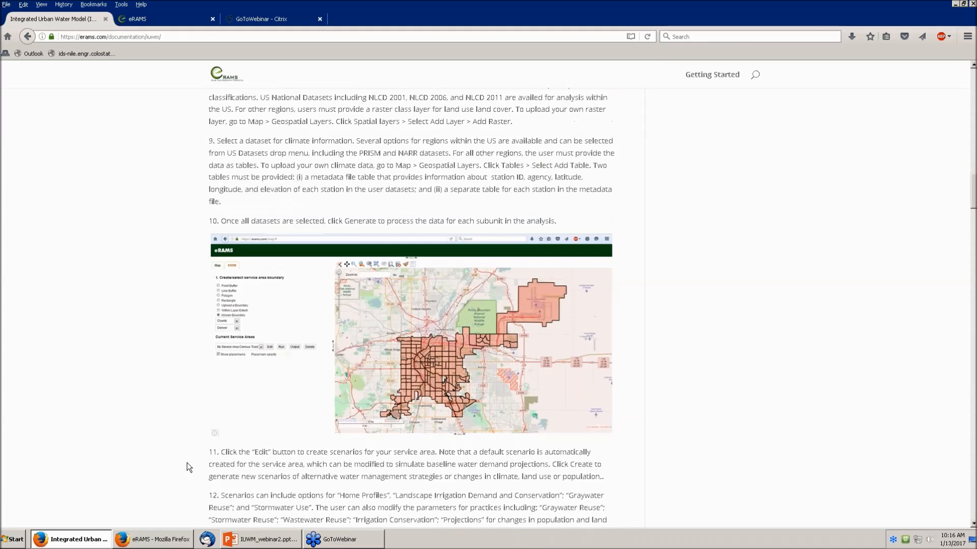
{"action": "scroll", "coordinate": [187, 462], "scroll_direction": "up", "scroll_amount": 15}
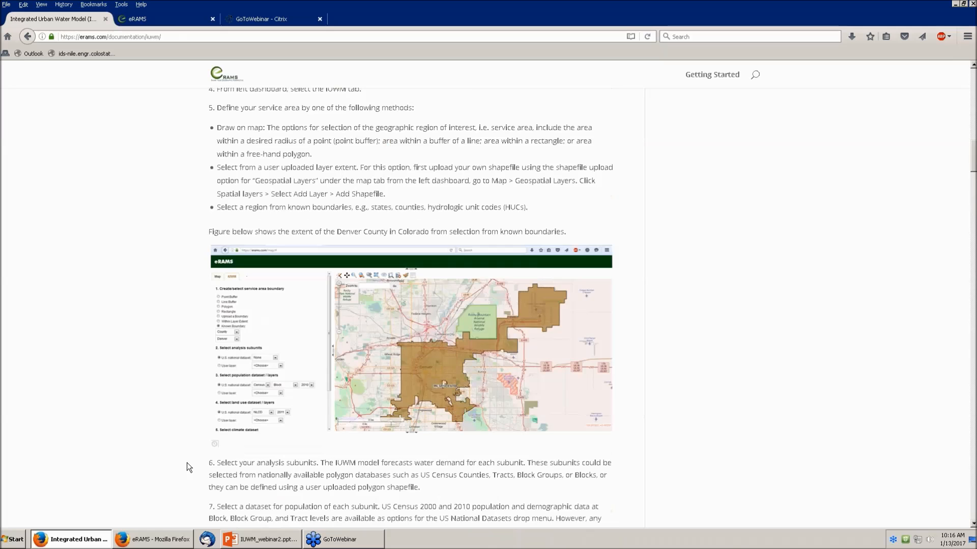
{"action": "scroll", "coordinate": [187, 462], "scroll_direction": "up", "scroll_amount": 1}
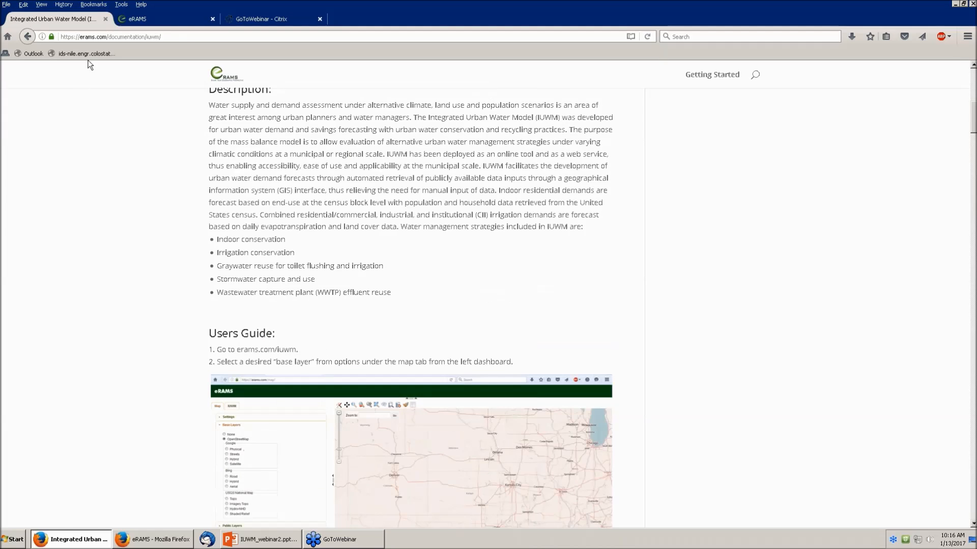
{"action": "left_click", "coordinate": [129, 20]}
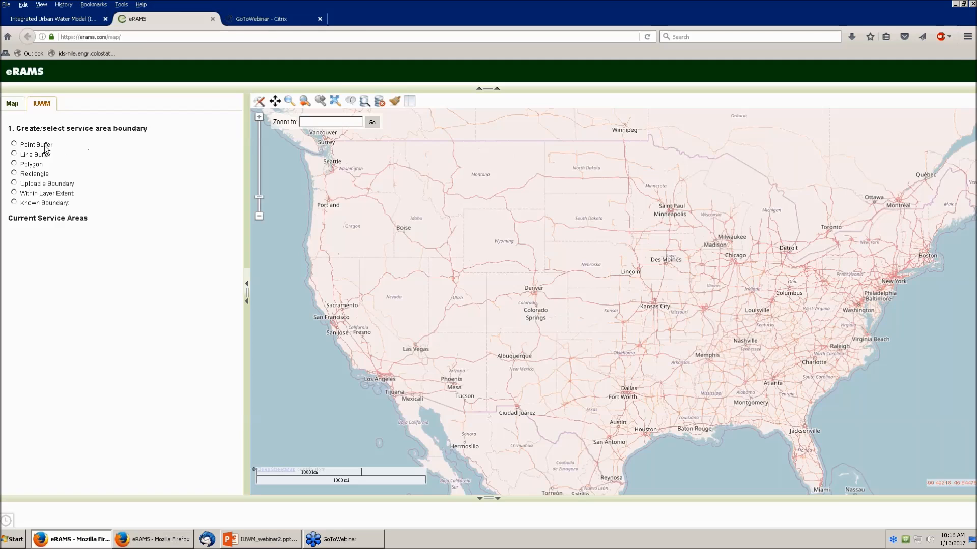
Step: Zoom to zip 80526 and draw a rectangle over central Fort Collins, dismissing the name prompt
{"action": "left_click", "coordinate": [14, 174]}
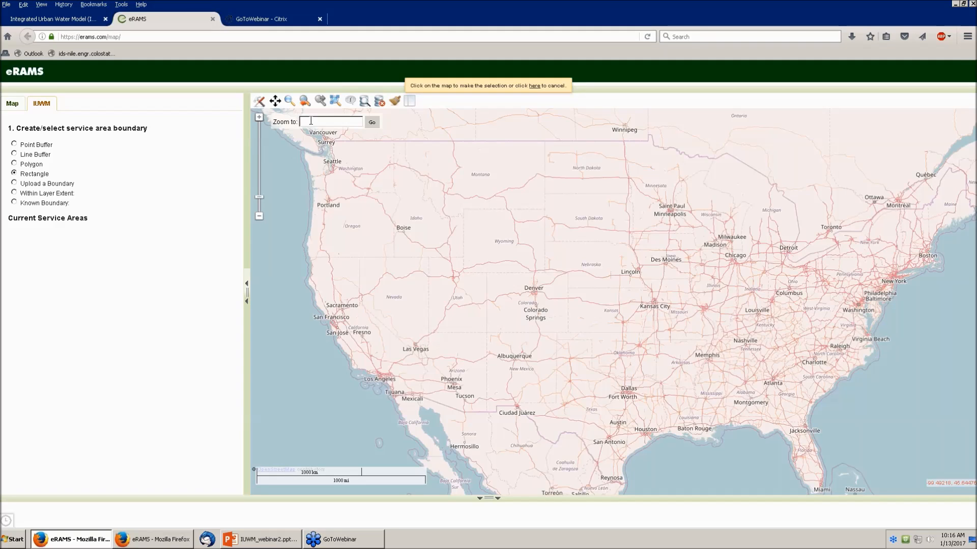
{"action": "type", "text": "8"}
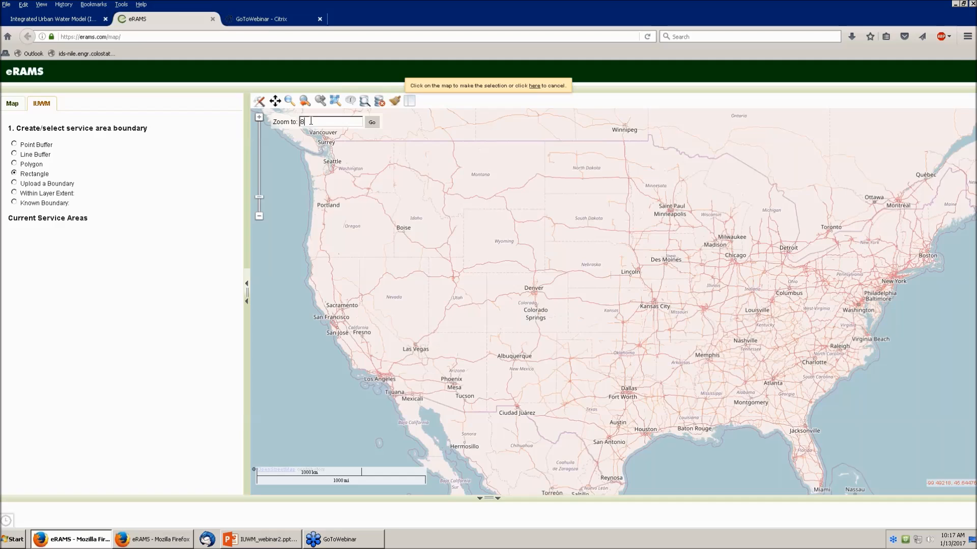
{"action": "type", "text": "0526"}
{"action": "key", "text": "Return"}
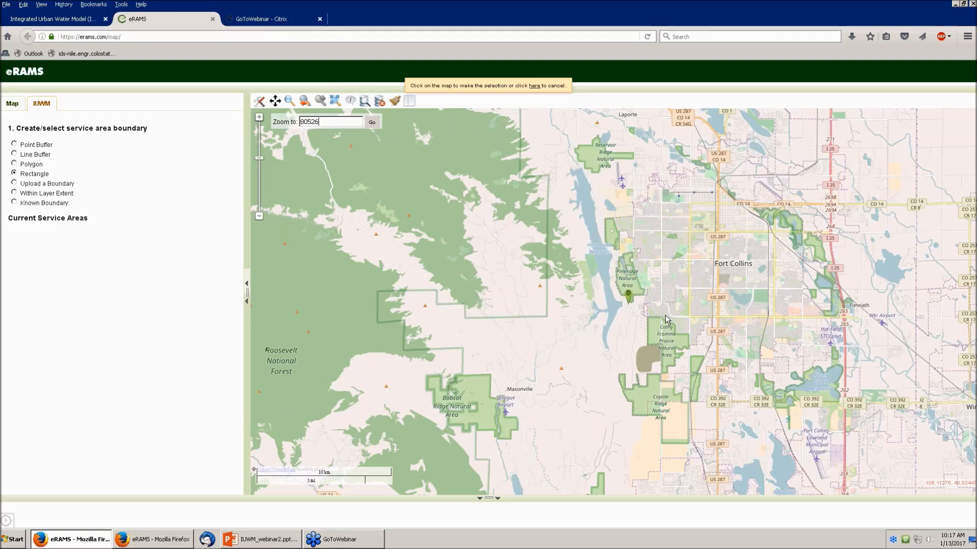
{"action": "left_click_drag", "start_coordinate": [662, 232], "coordinate": [800, 318]}
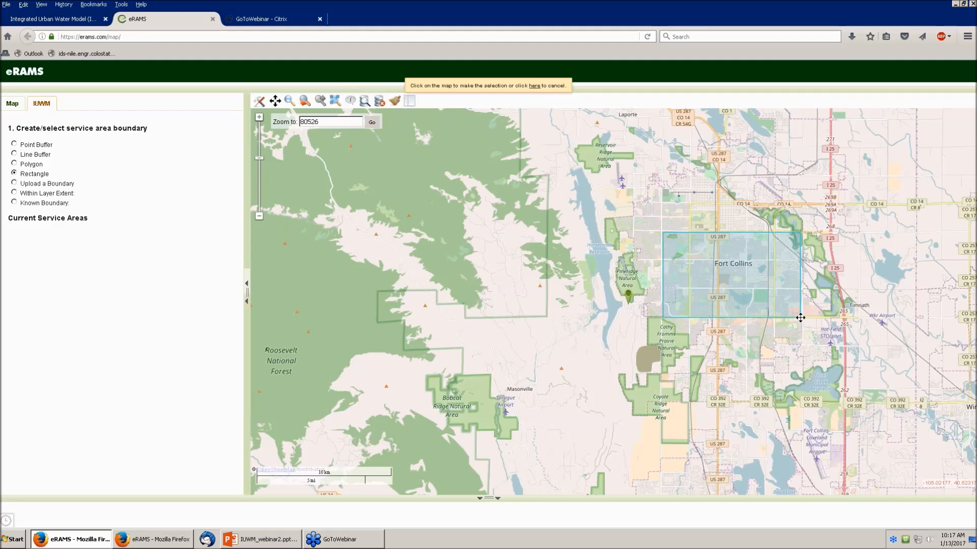
{"action": "left_click_drag", "start_coordinate": [800, 318], "coordinate": [800, 318]}
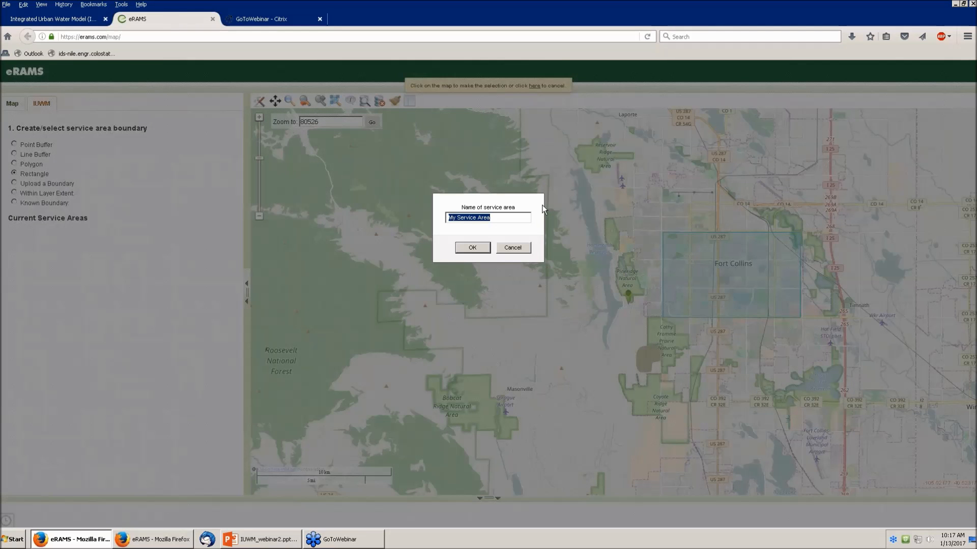
{"action": "left_click", "coordinate": [522, 247]}
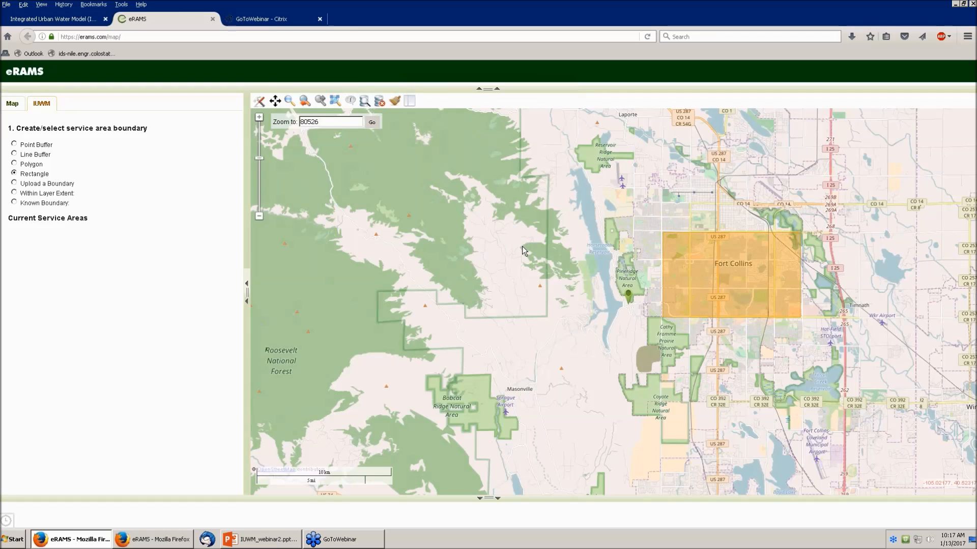
Step: Upload all five Fort_Collins_Utilities shapefile parts as the boundary and name it 'Fort Collins'
{"action": "left_click", "coordinate": [15, 183]}
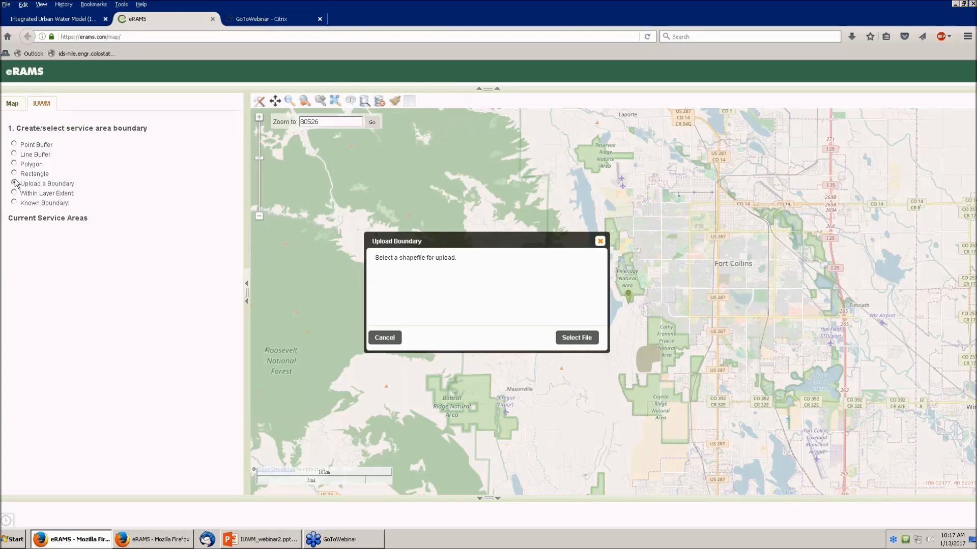
{"action": "left_click", "coordinate": [567, 338]}
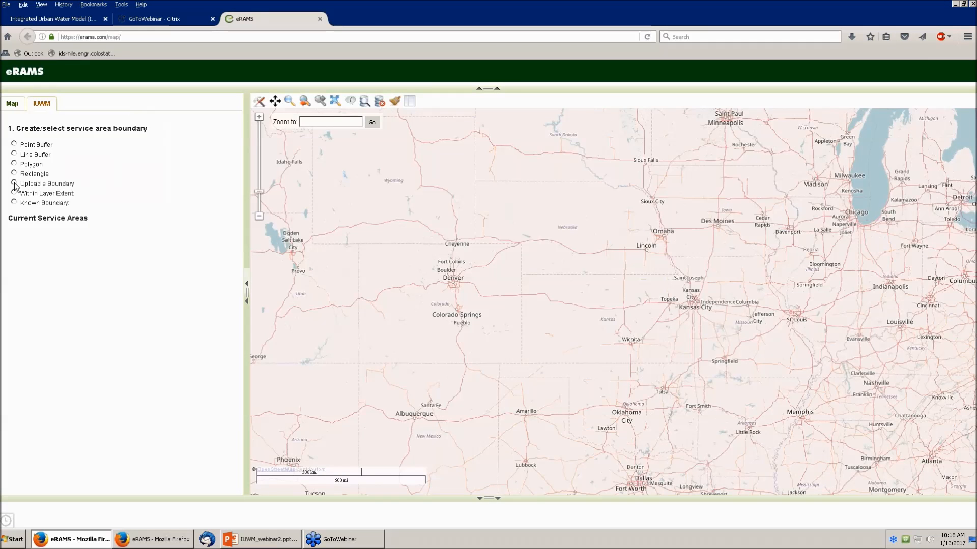
{"action": "left_click", "coordinate": [14, 184]}
{"action": "left_click", "coordinate": [573, 337]}
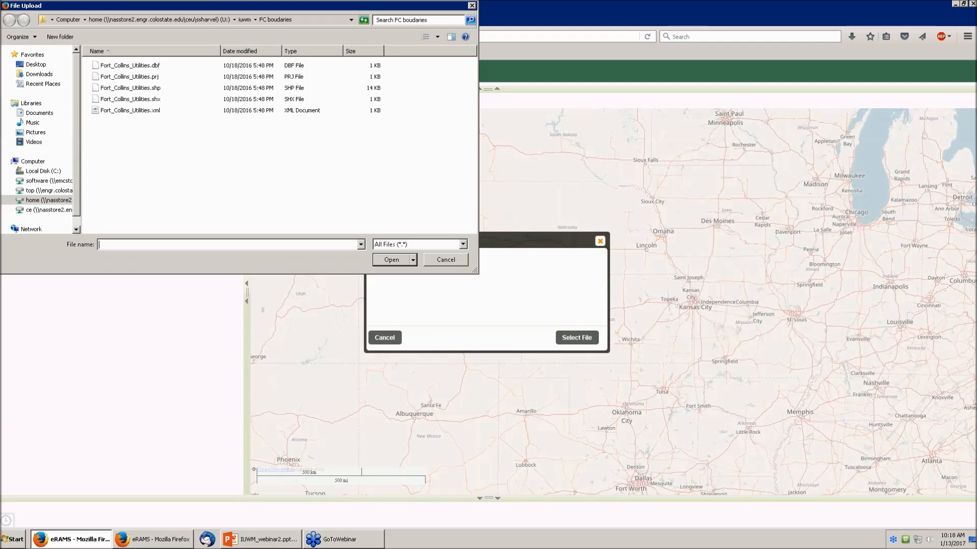
{"action": "left_click", "coordinate": [151, 68]}
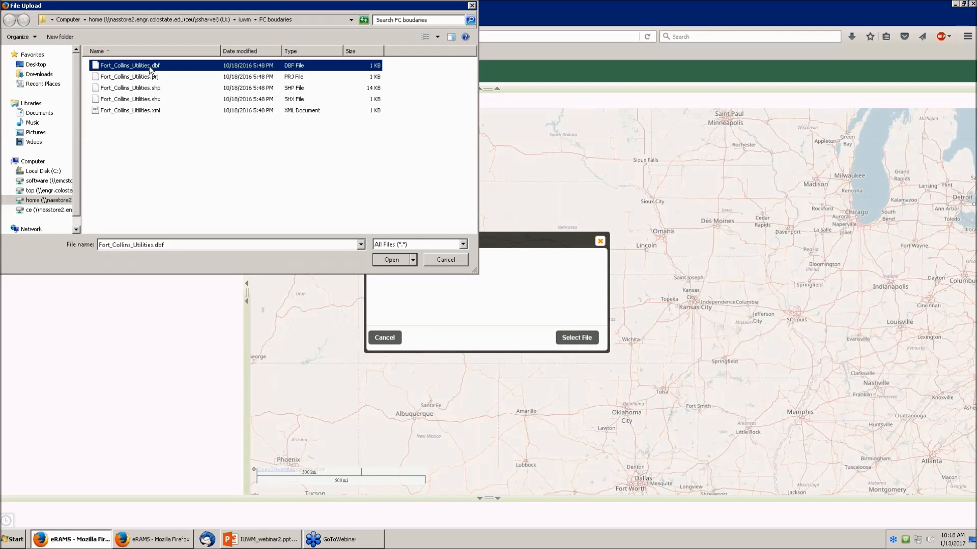
{"action": "left_click", "coordinate": [130, 109], "text": "shift"}
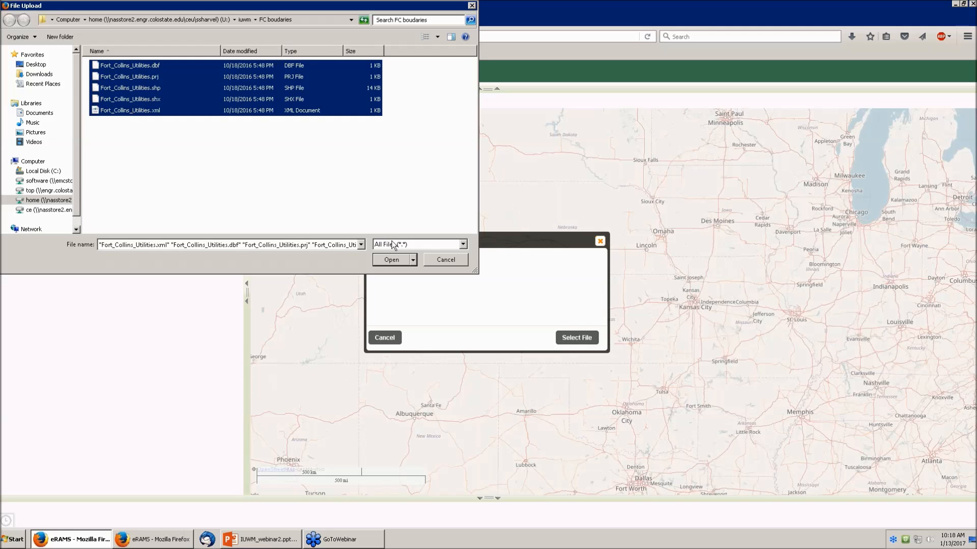
{"action": "left_click", "coordinate": [391, 259]}
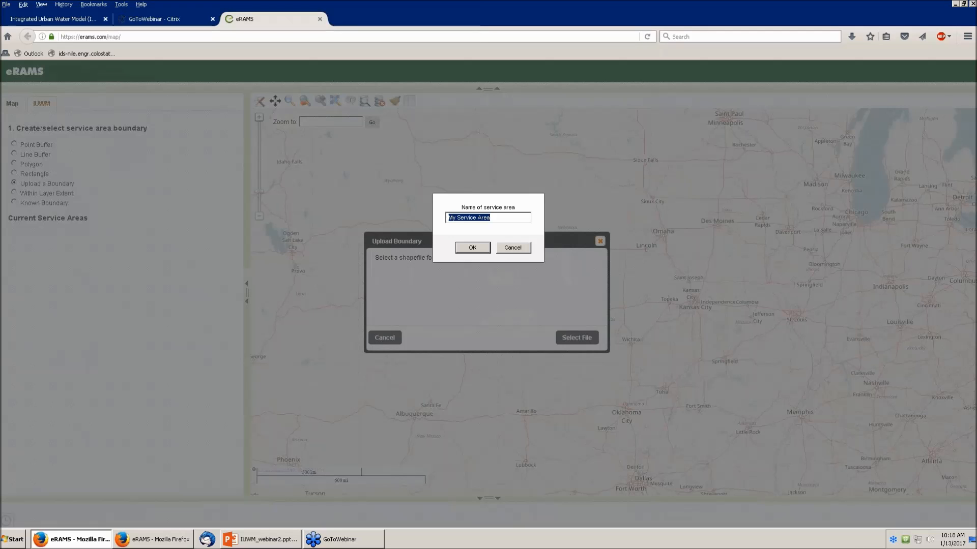
{"action": "key", "text": "BackSpace"}
{"action": "type", "text": "Fort Collins"}
Step: Confirm the Fort Collins name, set analysis subunits to Block Groups, and generate
{"action": "left_click", "coordinate": [464, 248]}
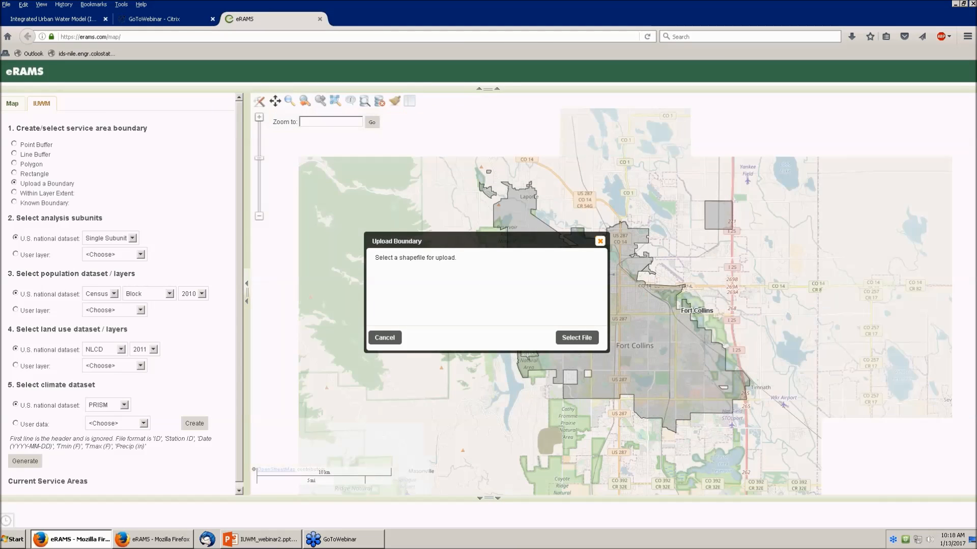
{"action": "left_click", "coordinate": [600, 242]}
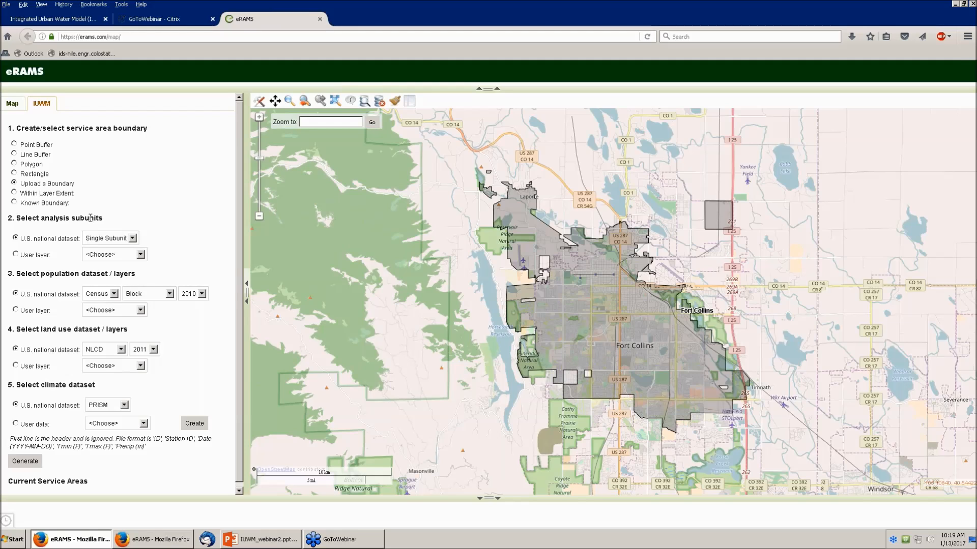
{"action": "left_click", "coordinate": [132, 239]}
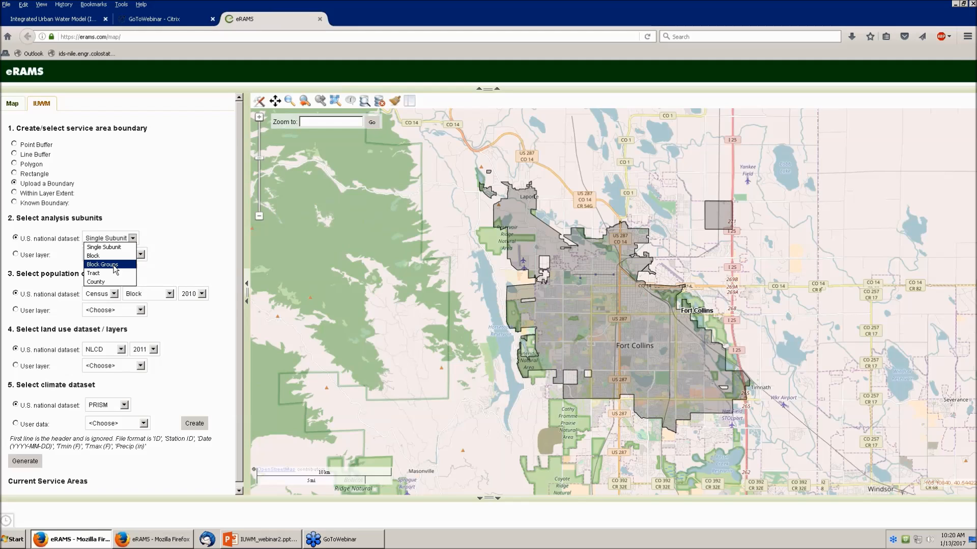
{"action": "left_click", "coordinate": [113, 268]}
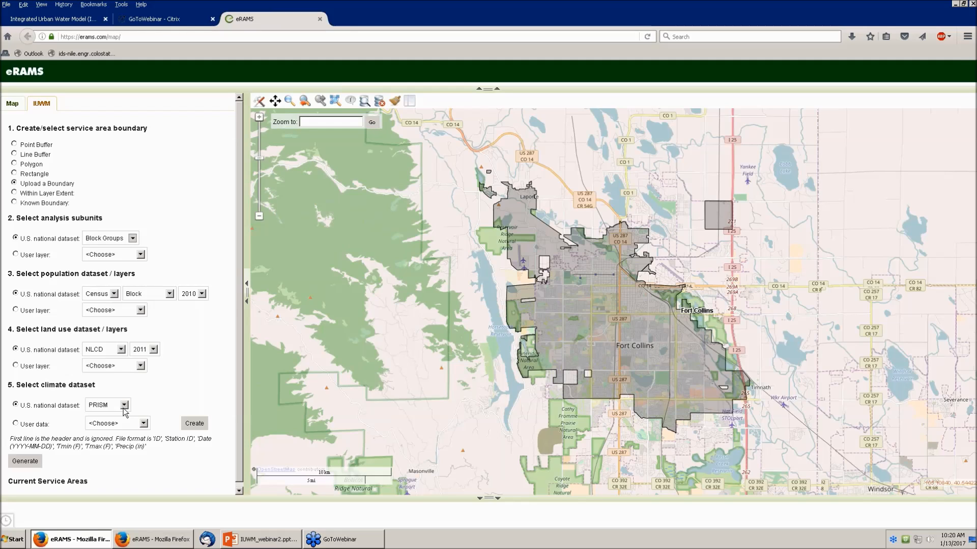
{"action": "left_click", "coordinate": [32, 462]}
Step: Generate the Fort Collins Census Block Groups service area and close the finished progress dialog
{"action": "left_click", "coordinate": [28, 462]}
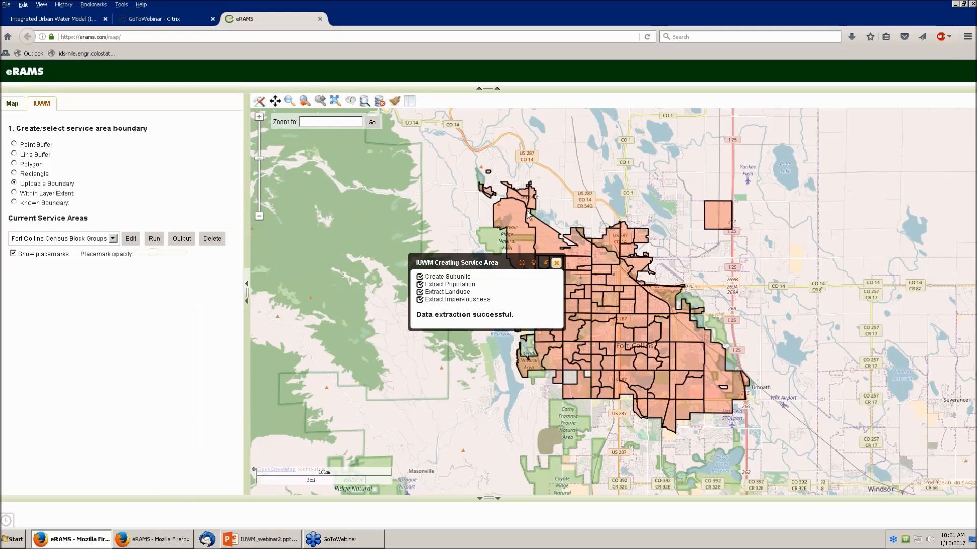
{"action": "left_click", "coordinate": [556, 264]}
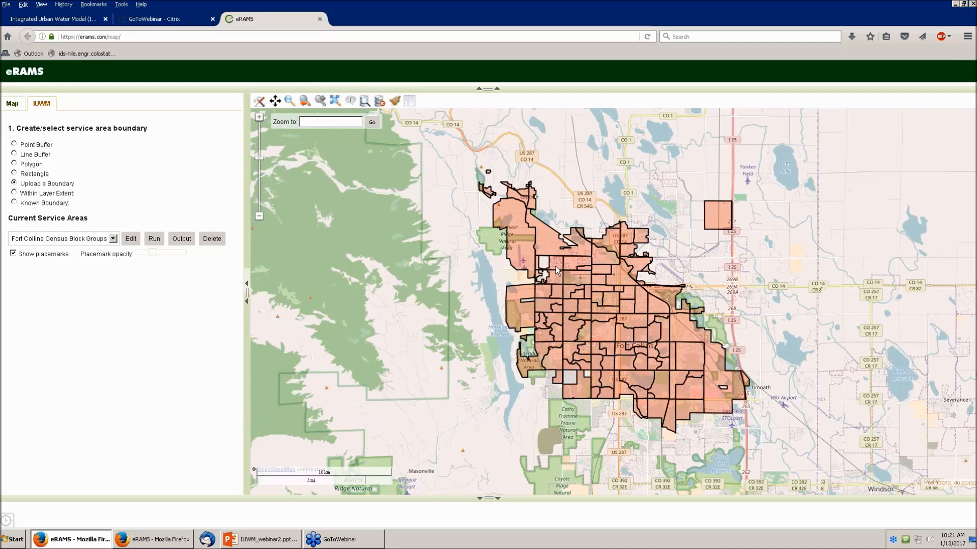
Step: Open Edit Practices for Fort Collins Census Block Groups and expand Landscape Irrigation Demand and Conservation
{"action": "left_click", "coordinate": [131, 240]}
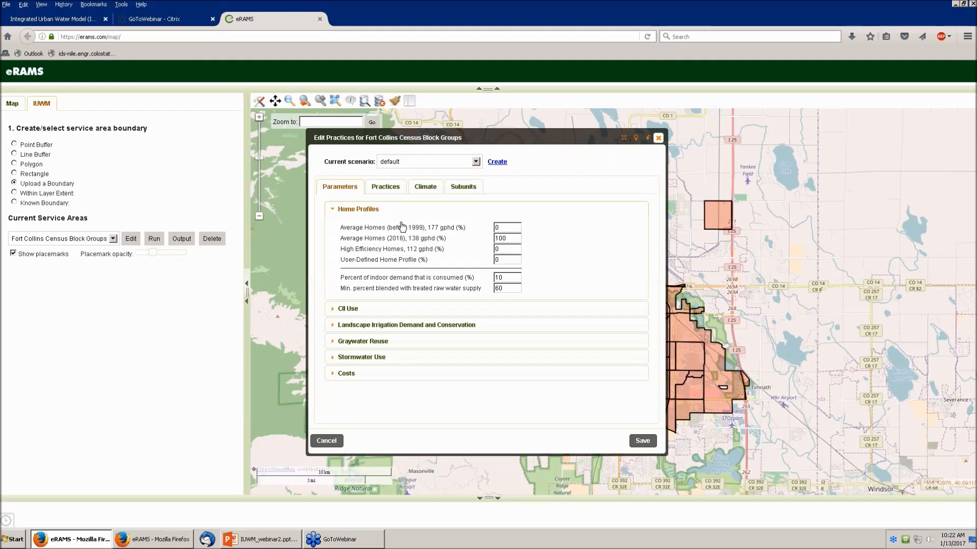
{"action": "mouse_move", "coordinate": [393, 229]}
{"action": "mouse_move", "coordinate": [492, 244]}
{"action": "mouse_move", "coordinate": [430, 236]}
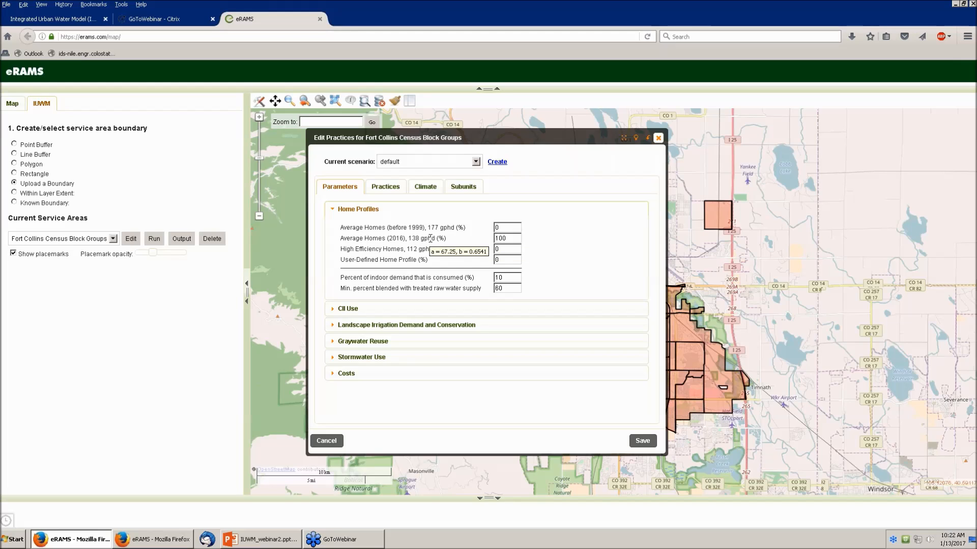
{"action": "left_click", "coordinate": [336, 325]}
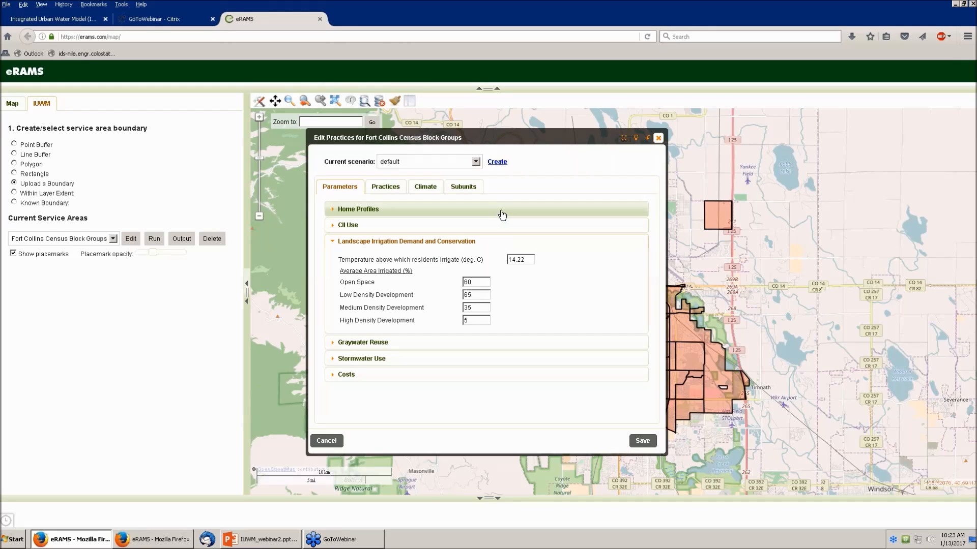
Step: Switch to the Subunits table listing each block group's population, households and land-use areas
{"action": "left_click", "coordinate": [453, 191]}
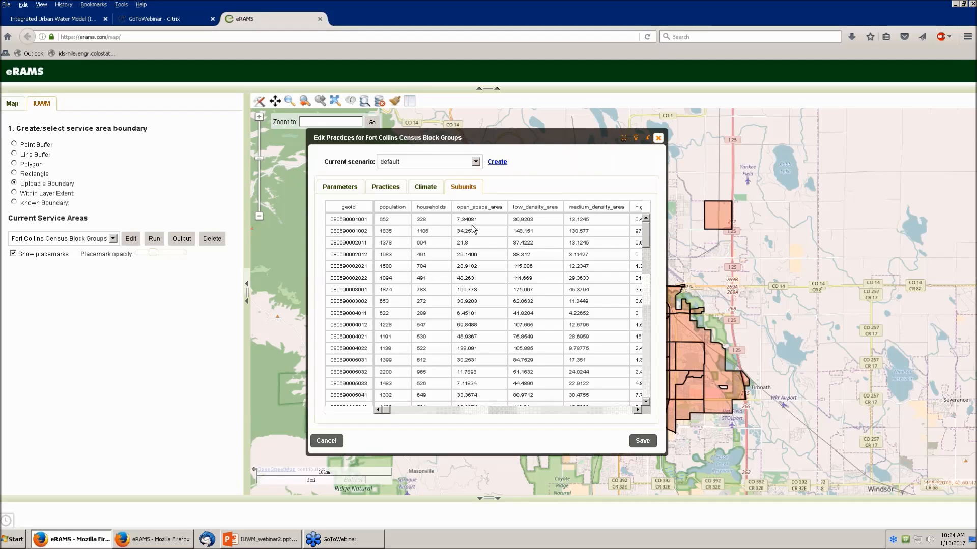
Step: Scroll the subunit grid right to the shape area column, then return to Parameters
{"action": "left_click", "coordinate": [639, 410]}
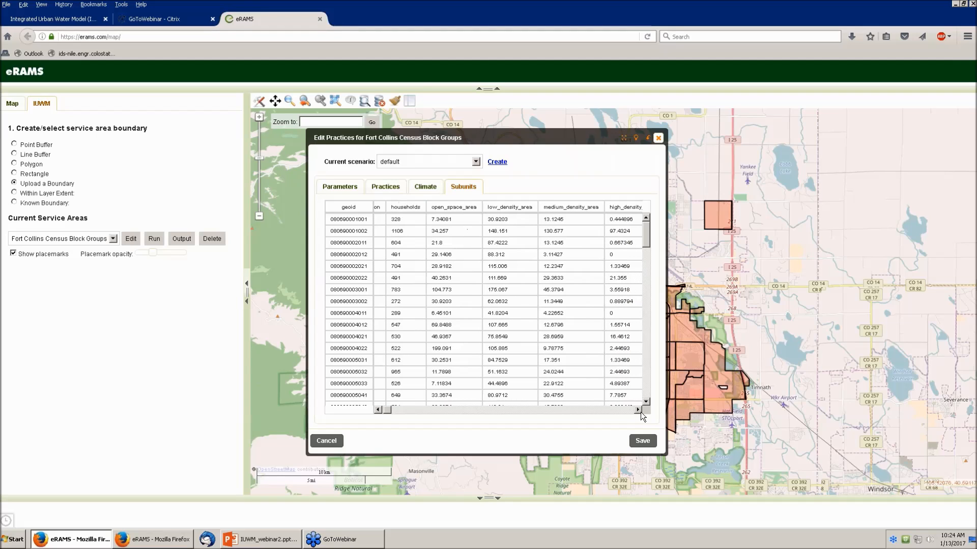
{"action": "left_click", "coordinate": [639, 410]}
{"action": "left_click", "coordinate": [638, 410]}
{"action": "left_click", "coordinate": [638, 410]}
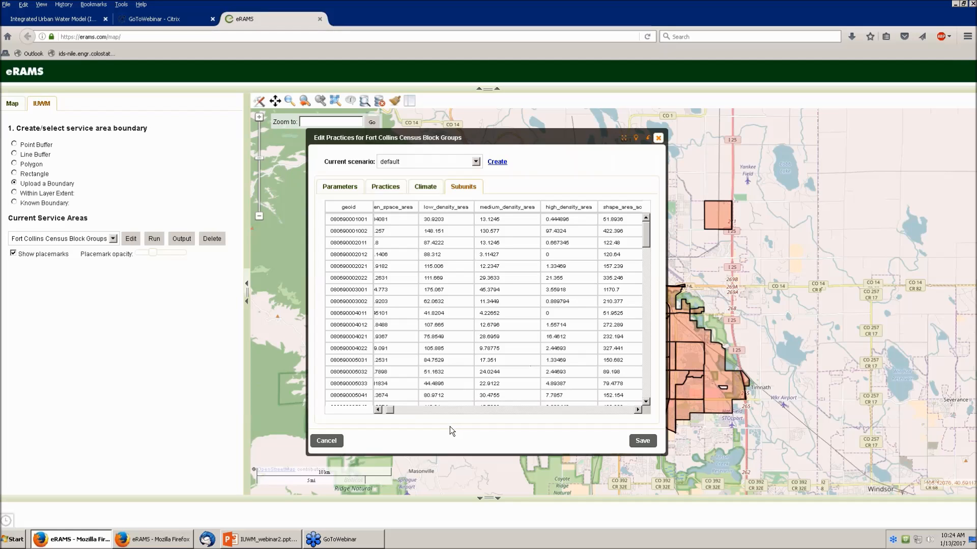
{"action": "left_click_drag", "start_coordinate": [393, 411], "coordinate": [385, 413]}
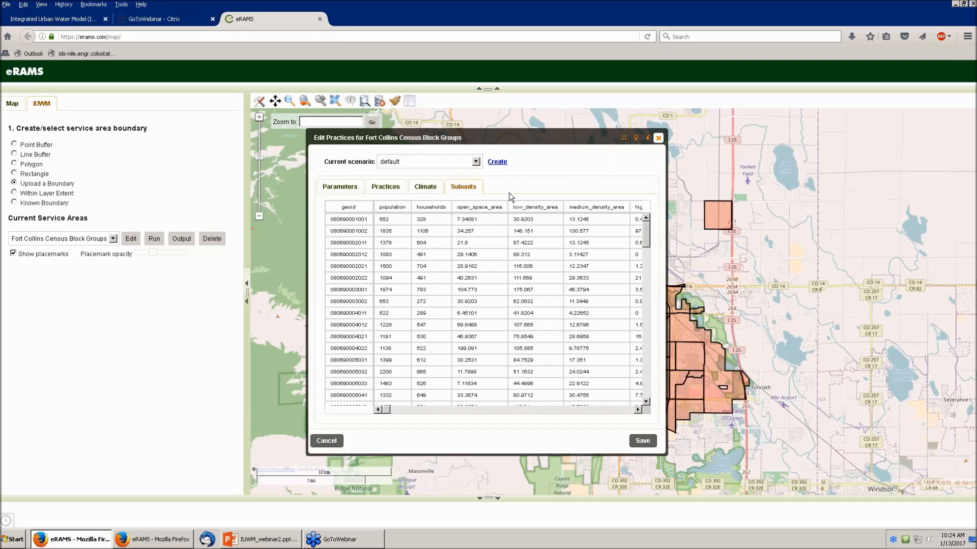
{"action": "left_click", "coordinate": [339, 187]}
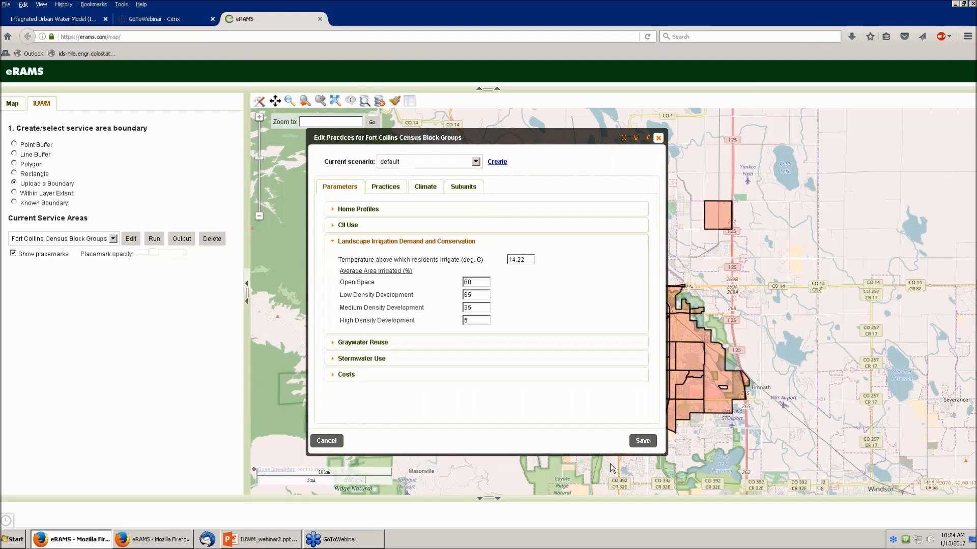
Step: Save the default scenario and run the model with start year 2005 through 2015
{"action": "left_click", "coordinate": [641, 446]}
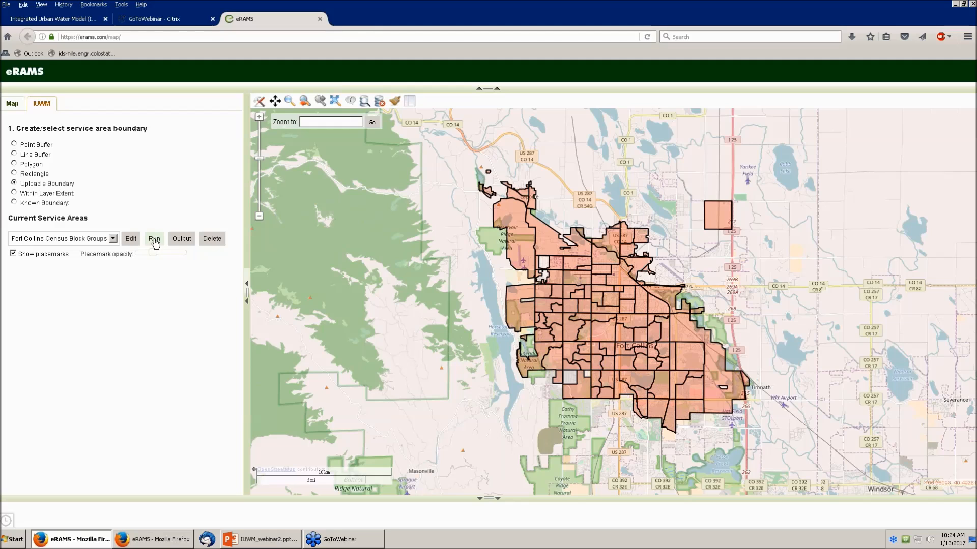
{"action": "left_click", "coordinate": [154, 239]}
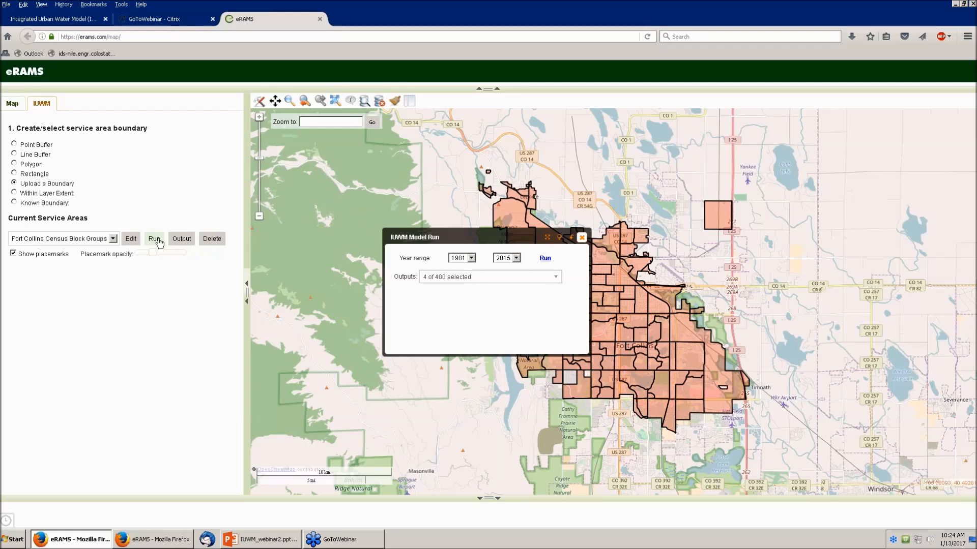
{"action": "left_click", "coordinate": [471, 258]}
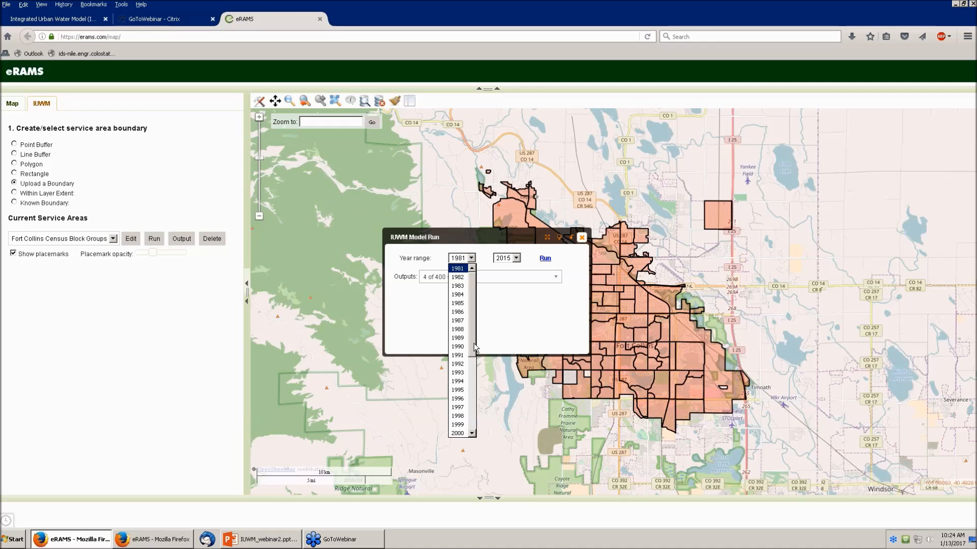
{"action": "scroll", "coordinate": [472, 347], "scroll_direction": "down", "scroll_amount": 5}
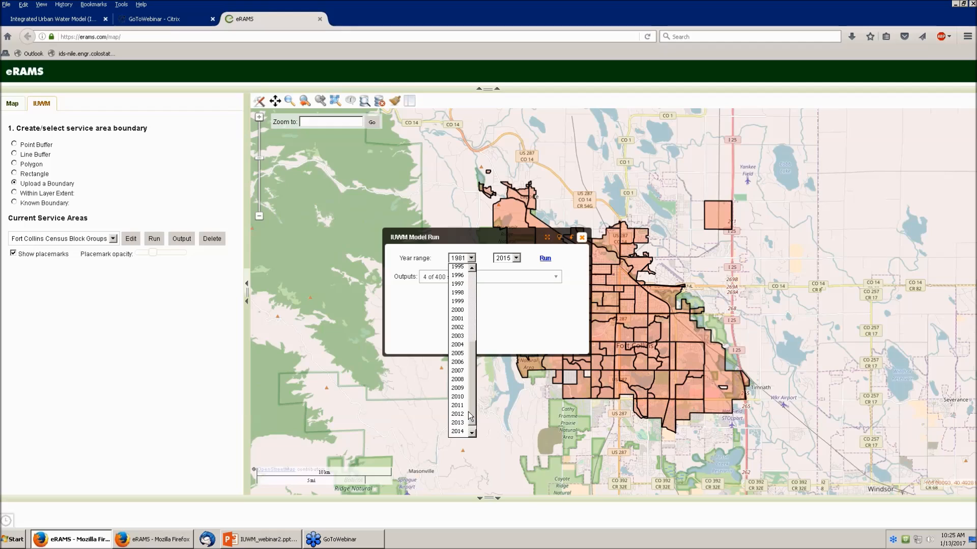
{"action": "left_click", "coordinate": [459, 353]}
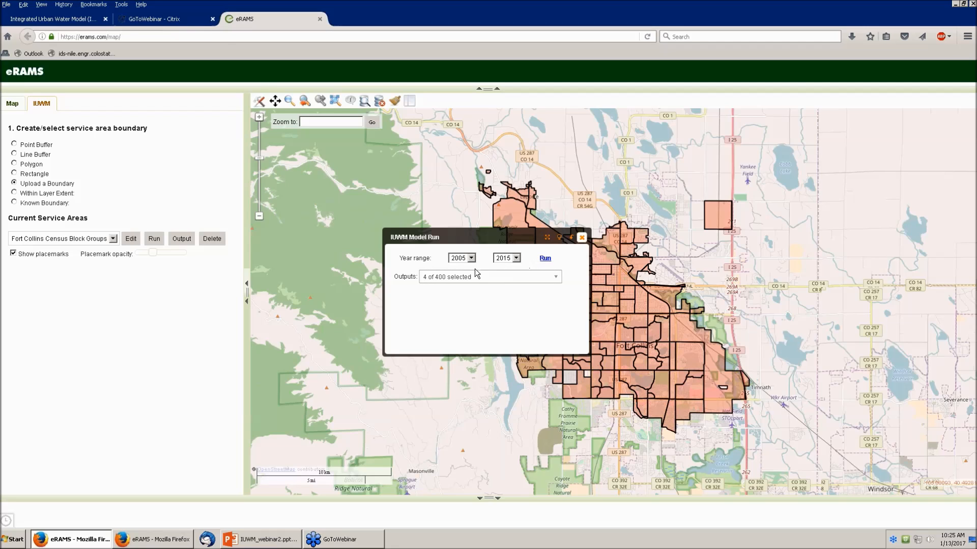
{"action": "left_click", "coordinate": [545, 259]}
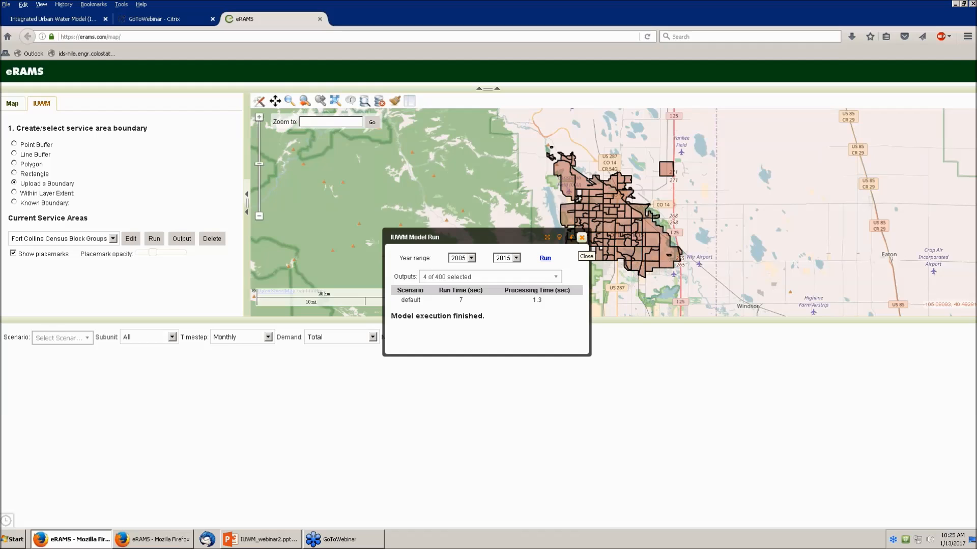
Step: Close the model run summary and open the Scenario dropdown in the output panel
{"action": "left_click", "coordinate": [582, 238]}
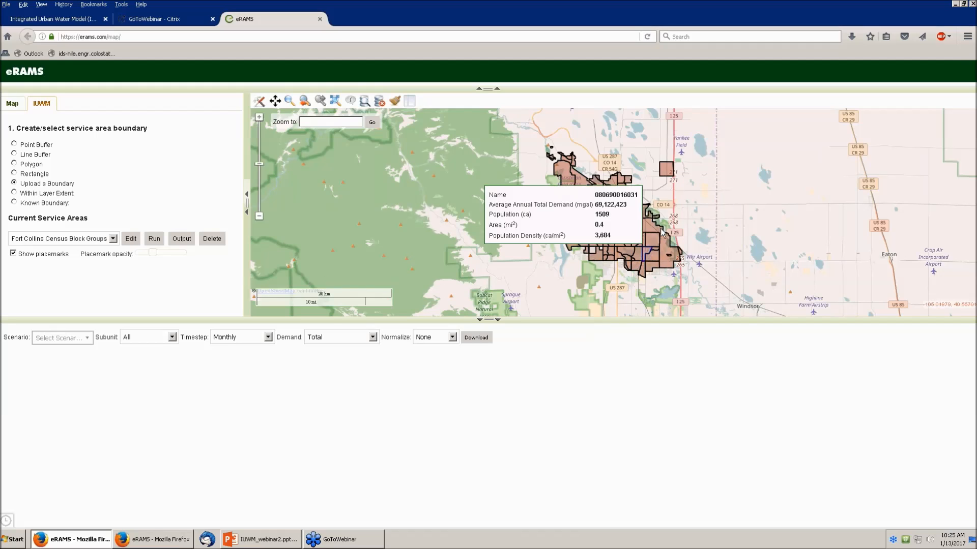
{"action": "mouse_move", "coordinate": [614, 224]}
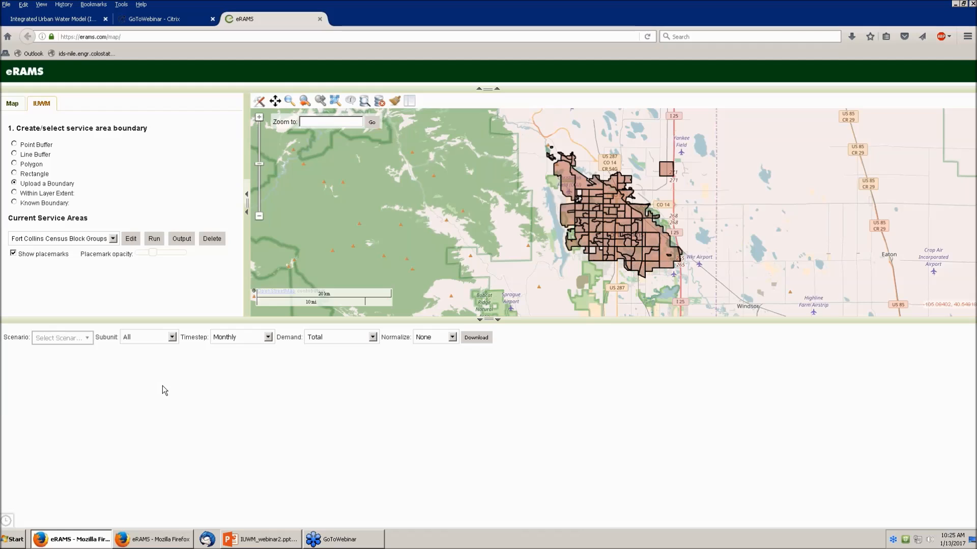
{"action": "left_click", "coordinate": [87, 339]}
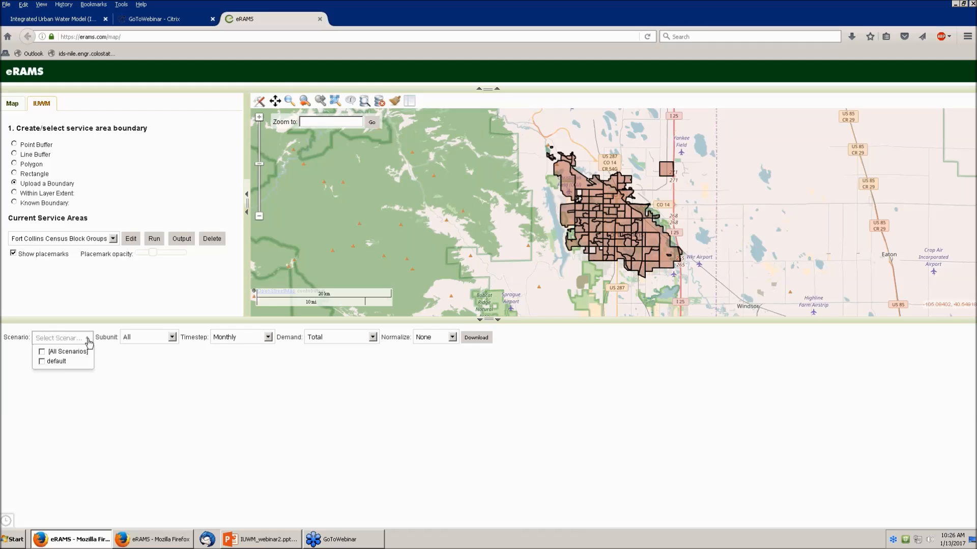
Step: Chart the default scenario's Fort Collins demand, then bring up the Timestep choices
{"action": "left_click", "coordinate": [42, 362]}
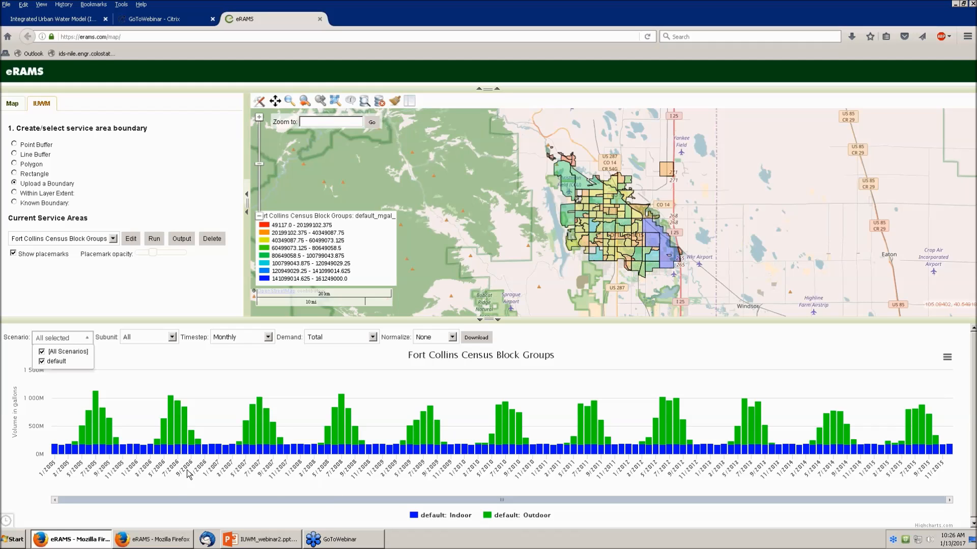
{"action": "mouse_move", "coordinate": [72, 450]}
{"action": "mouse_move", "coordinate": [507, 410]}
{"action": "left_click", "coordinate": [373, 338]}
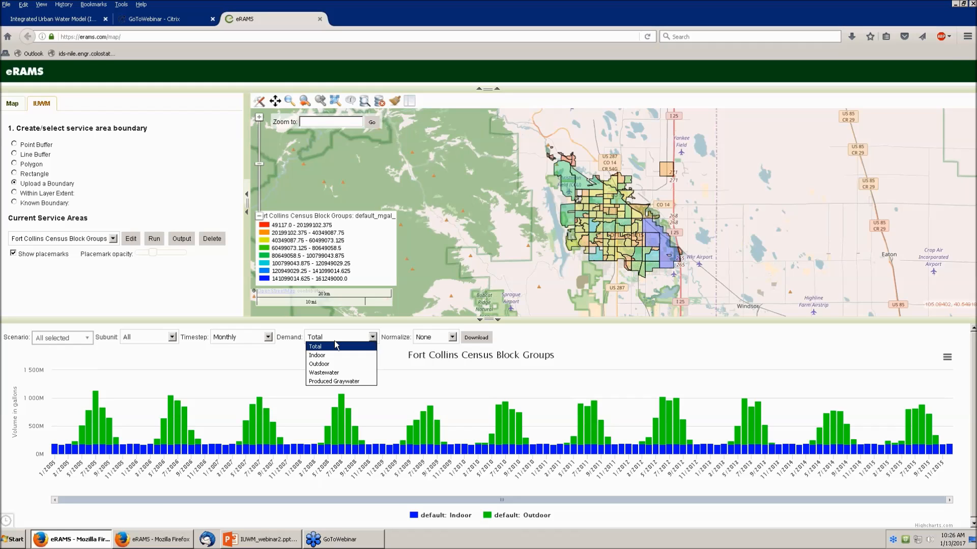
{"action": "left_click", "coordinate": [269, 338]}
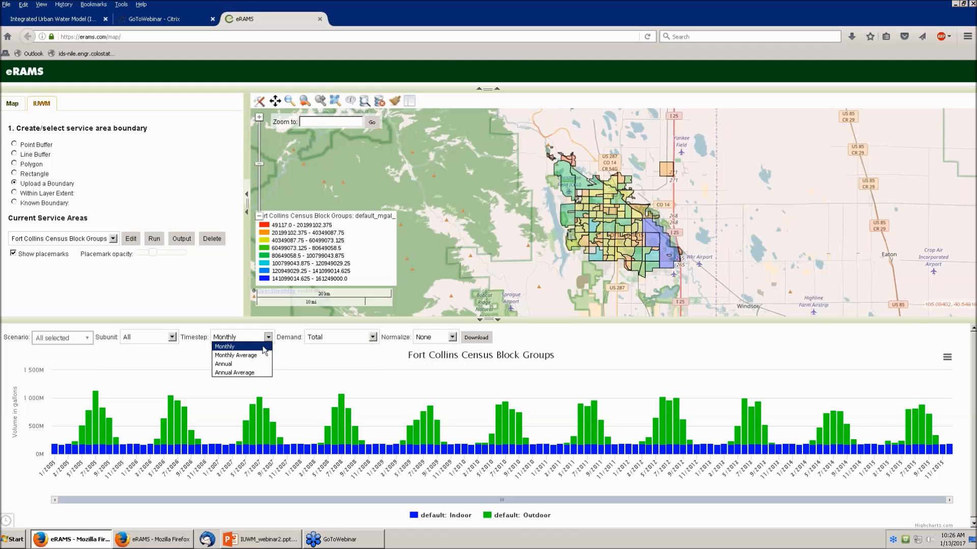
Step: Switch the chart timestep to Monthly Average and check July's indoor value
{"action": "left_click", "coordinate": [254, 356]}
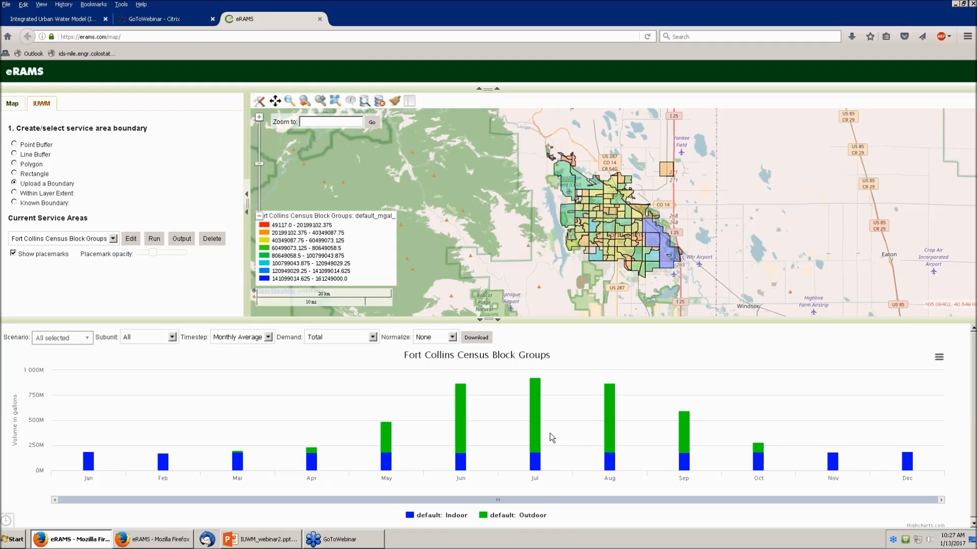
{"action": "mouse_move", "coordinate": [546, 458]}
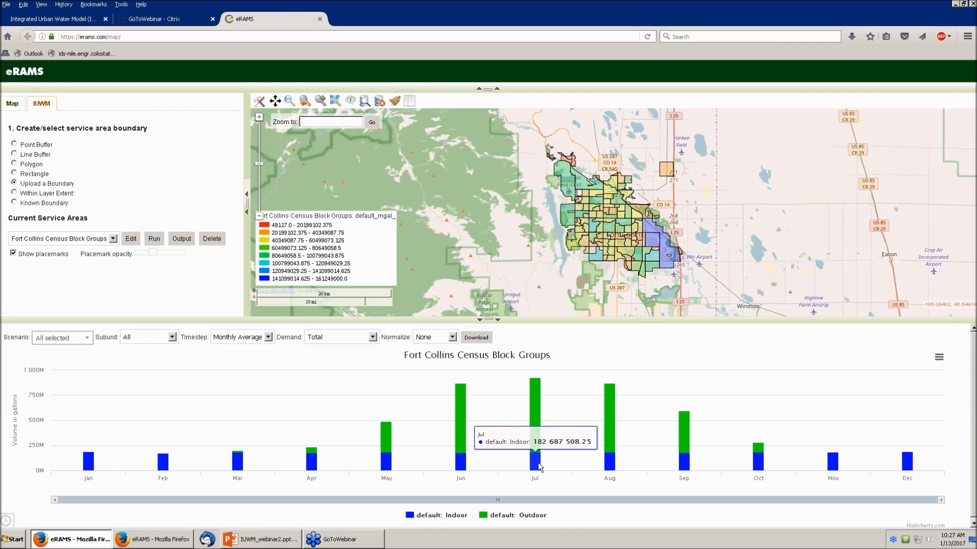
{"action": "mouse_move", "coordinate": [568, 245]}
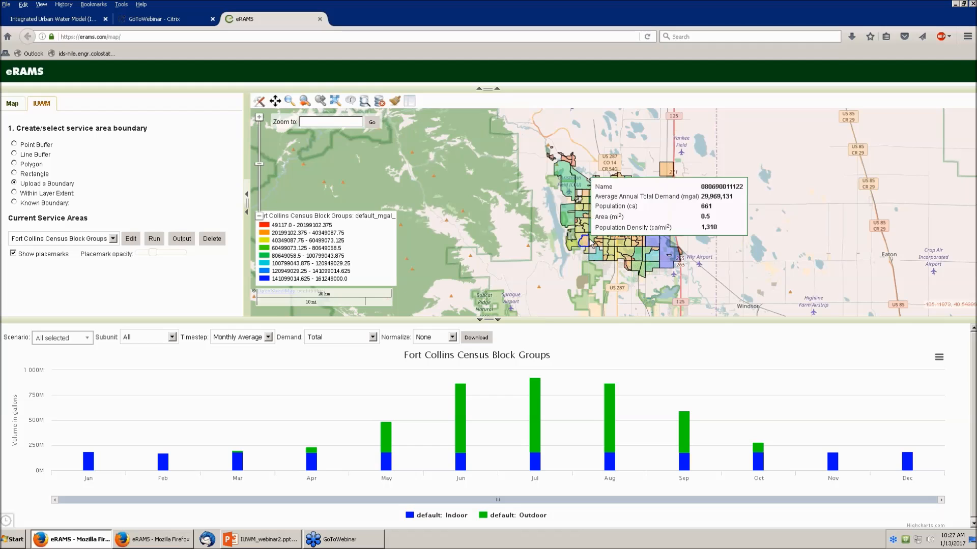
{"action": "left_click", "coordinate": [595, 218]}
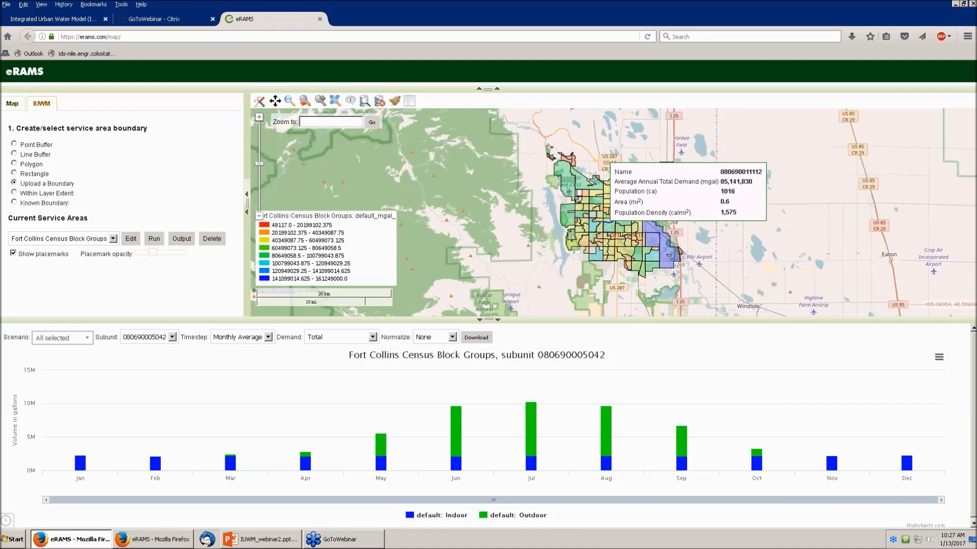
{"action": "left_click", "coordinate": [607, 224]}
{"action": "mouse_move", "coordinate": [606, 234]}
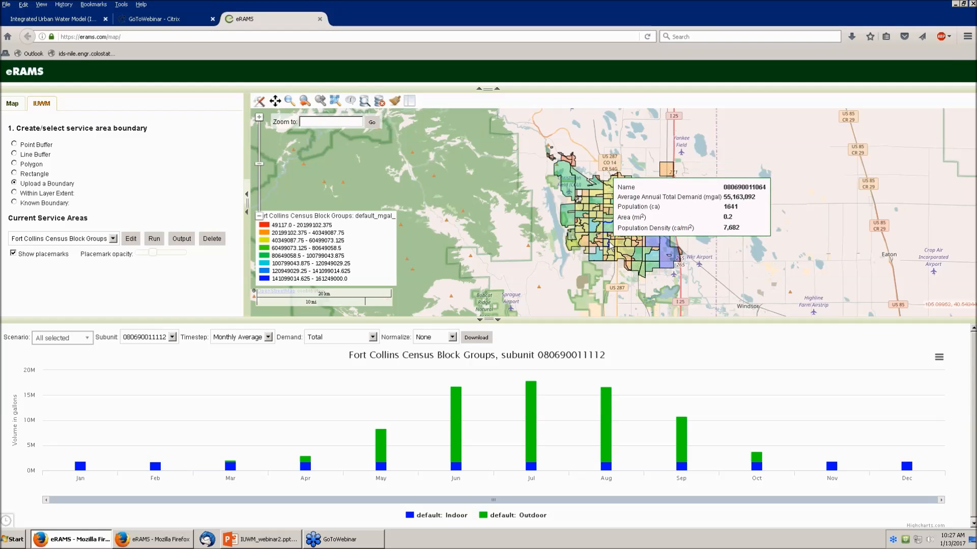
{"action": "left_click", "coordinate": [607, 236]}
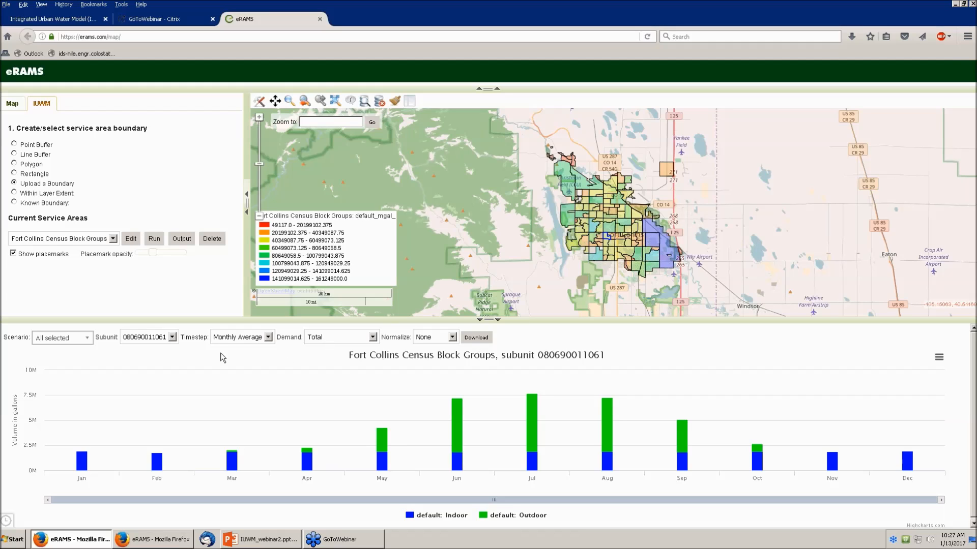
{"action": "left_click", "coordinate": [172, 338]}
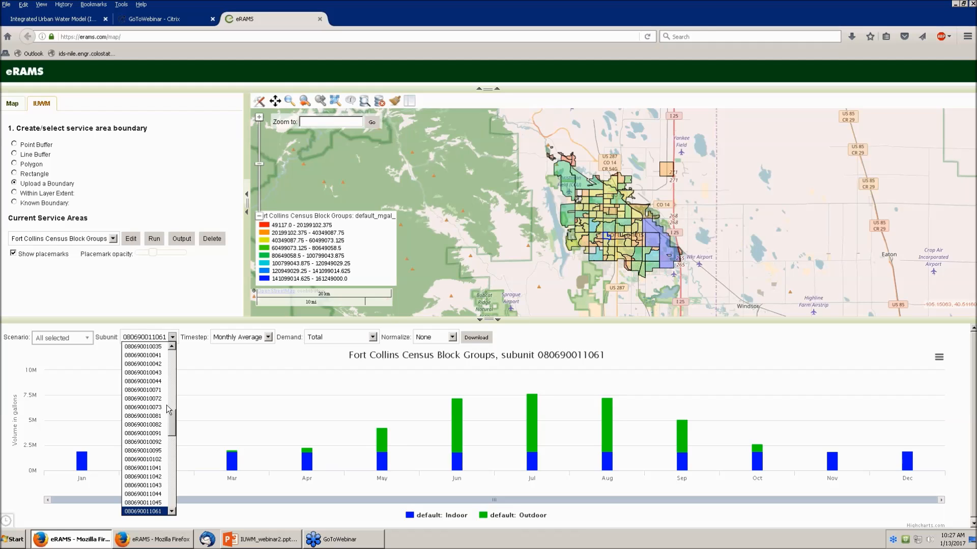
Step: Set the Subunit to All and normalize the chart by population
{"action": "left_click_drag", "start_coordinate": [172, 418], "coordinate": [171, 351]}
{"action": "left_click", "coordinate": [154, 348]}
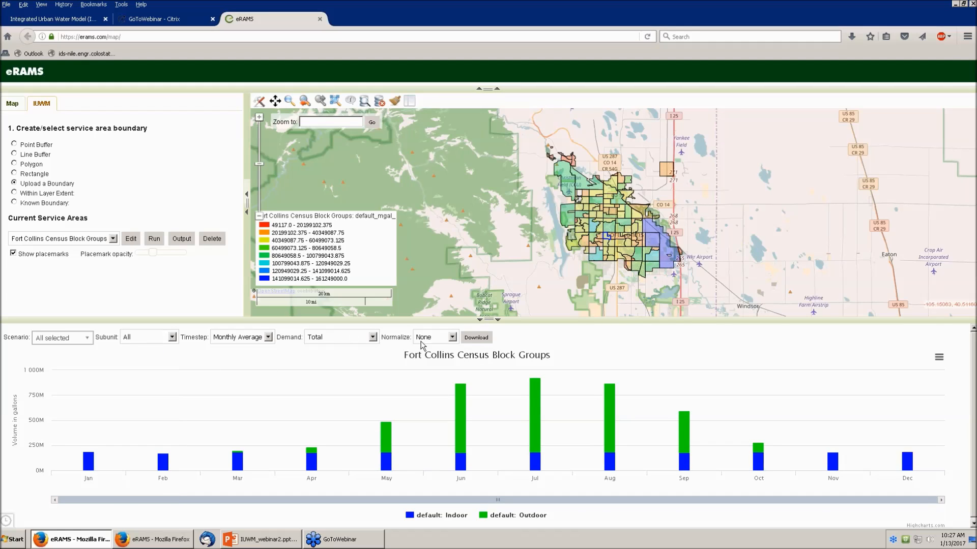
{"action": "left_click", "coordinate": [452, 338]}
{"action": "left_click", "coordinate": [440, 357]}
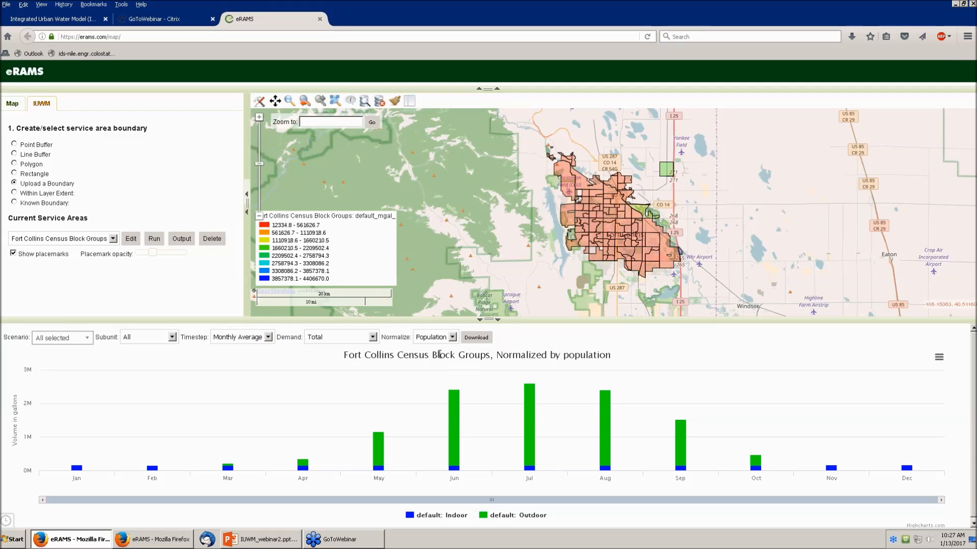
Step: Normalize the chart by area, then set Normalize back to None
{"action": "left_click", "coordinate": [455, 340]}
{"action": "left_click", "coordinate": [444, 363]}
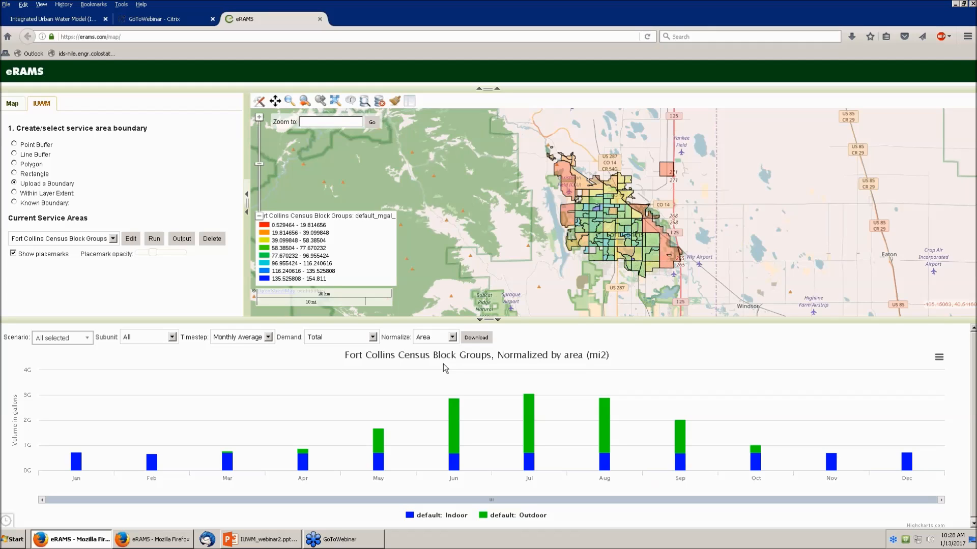
{"action": "left_click", "coordinate": [451, 337]}
{"action": "left_click", "coordinate": [442, 349]}
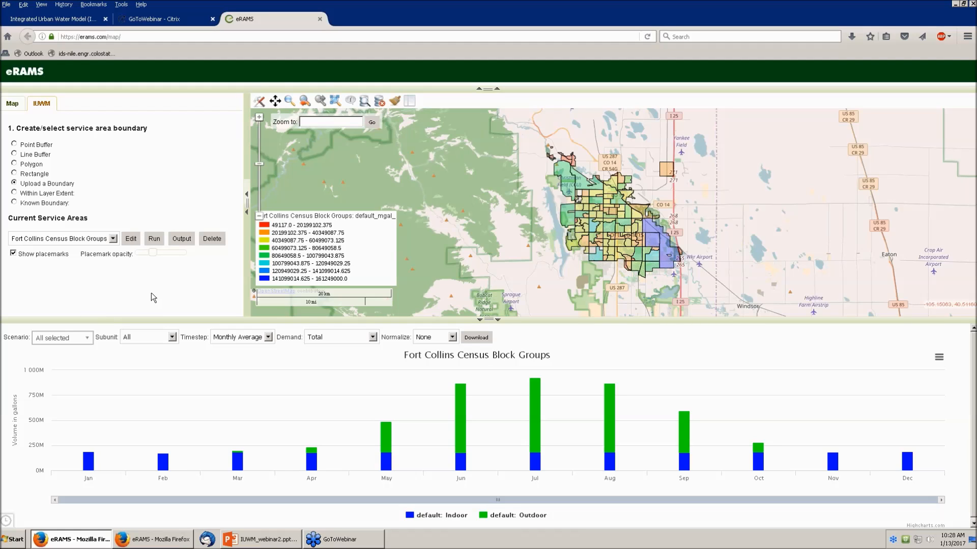
Step: In the practices editor, create a new scenario named 'High Efficiency Homes'
{"action": "left_click", "coordinate": [131, 241]}
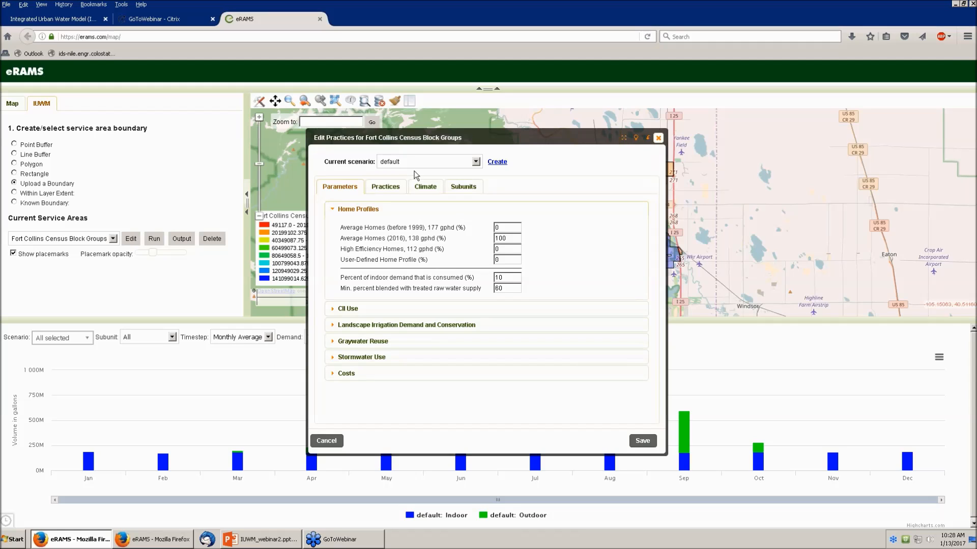
{"action": "left_click", "coordinate": [496, 162]}
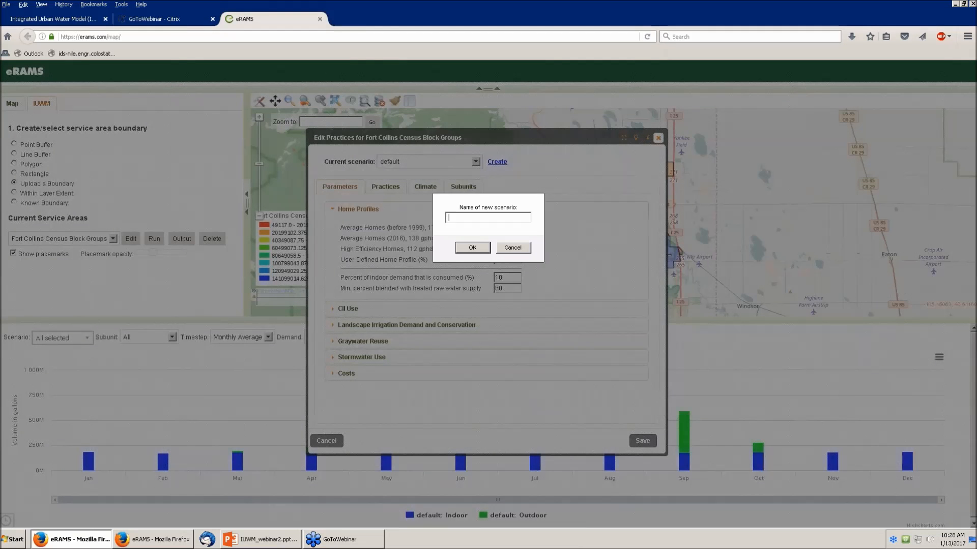
{"action": "type", "text": "High Efficiency Homes"}
{"action": "left_click", "coordinate": [473, 247]}
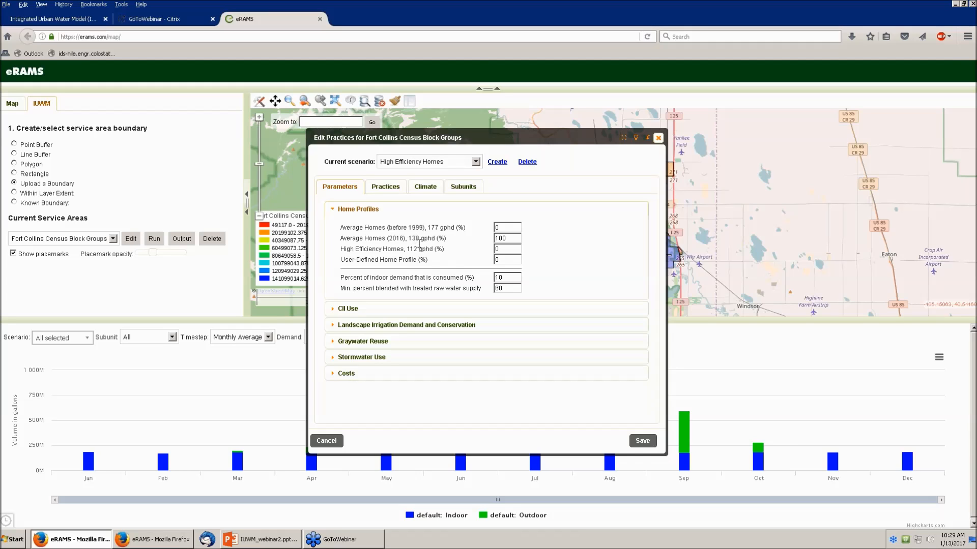
Step: Set Average Homes (2016) to 20% and High Efficiency Homes to 80%
{"action": "double_click", "coordinate": [510, 239]}
{"action": "type", "text": "20"}
{"action": "double_click", "coordinate": [503, 249]}
{"action": "type", "text": "80"}
Step: Create a 'Graywater Reuse' scenario and show its graywater reuse practice settings
{"action": "left_click", "coordinate": [497, 162]}
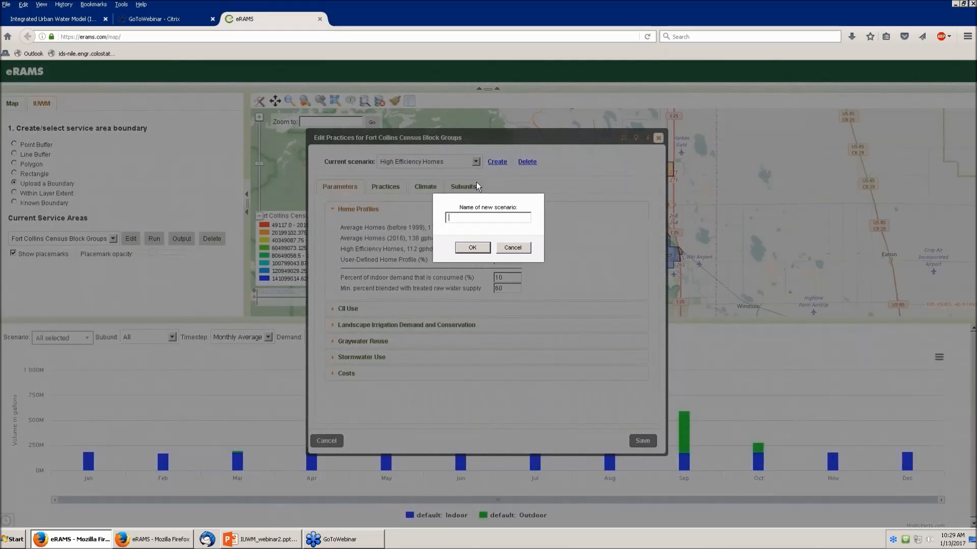
{"action": "type", "text": "Graywater Reuse"}
{"action": "left_click", "coordinate": [472, 248]}
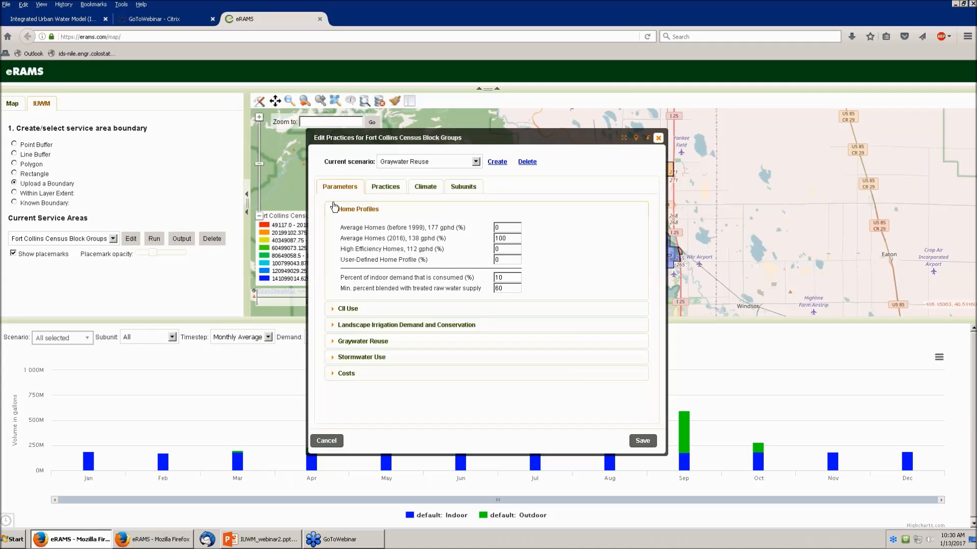
{"action": "left_click", "coordinate": [380, 189]}
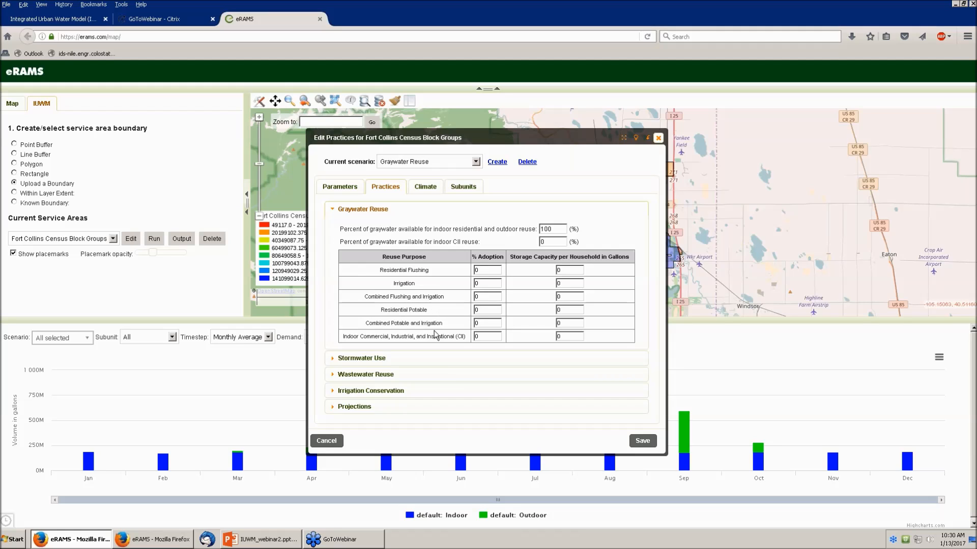
Step: Set combined flushing and irrigation to 80% adoption with 150-gallon storage
{"action": "double_click", "coordinate": [483, 299]}
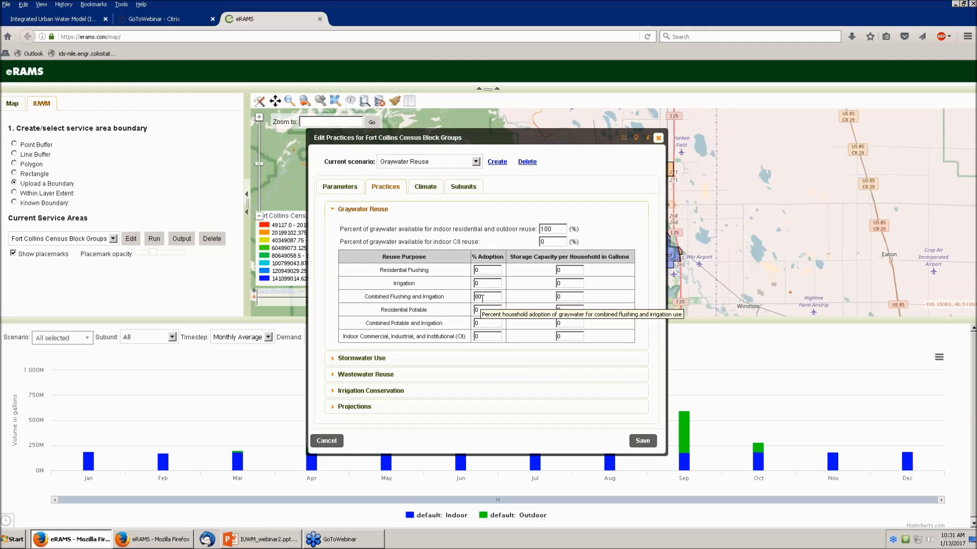
{"action": "left_click", "coordinate": [556, 297]}
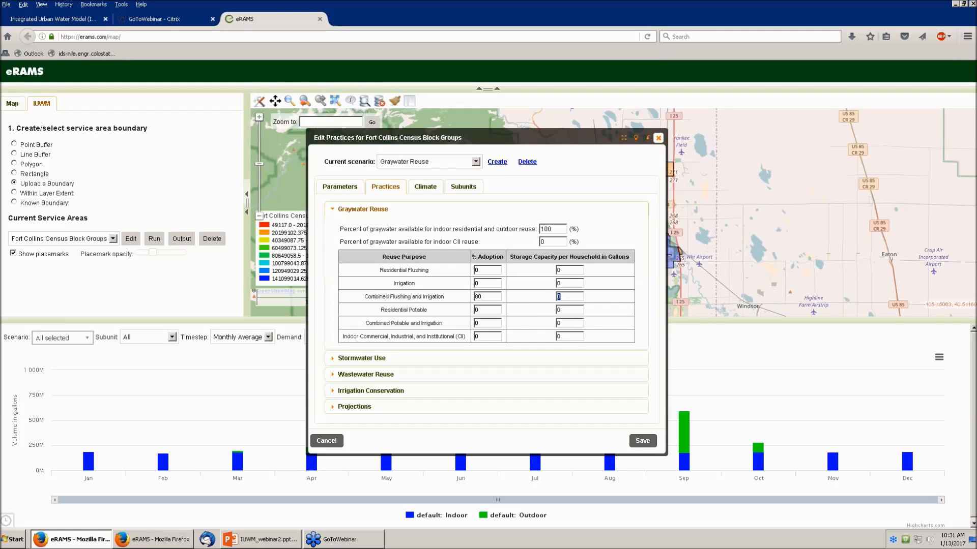
{"action": "type", "text": "15"}
Step: Create a new scenario named 'Roof Runoff'
{"action": "left_click", "coordinate": [495, 163]}
{"action": "type", "text": "R"}
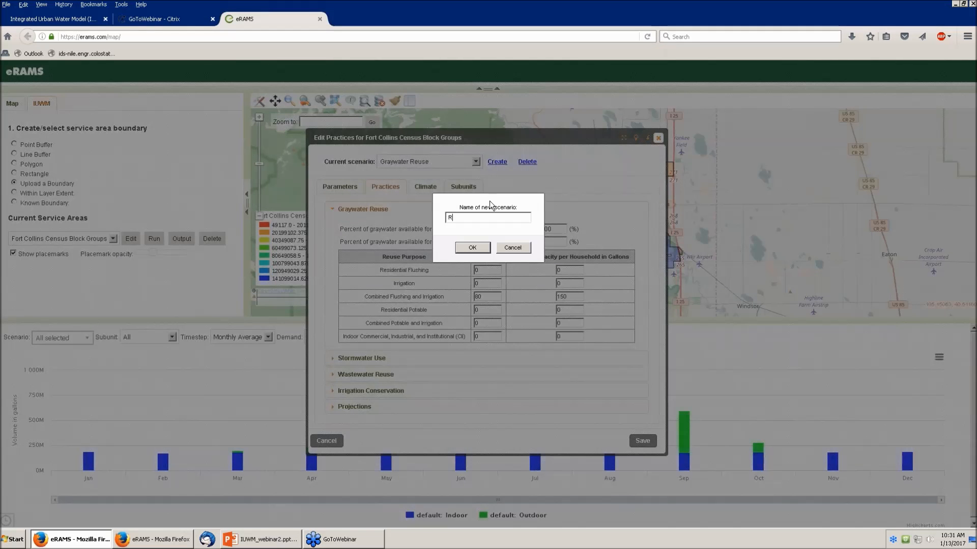
{"action": "type", "text": "oof Runoff"}
{"action": "left_click", "coordinate": [473, 247]}
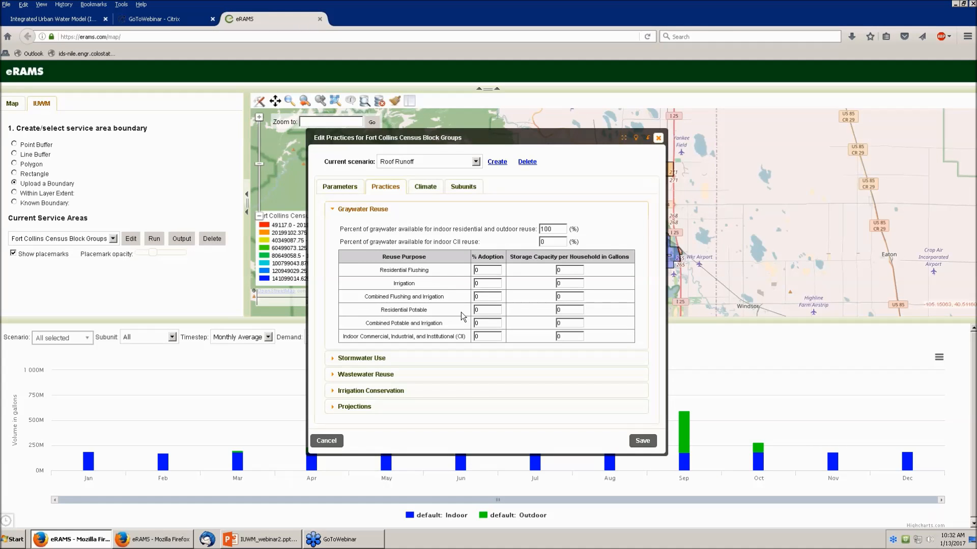
Step: Set stormwater availability to 30%, combined flushing-and-irrigation adoption 80%, storage 1000 gallons
{"action": "left_click", "coordinate": [333, 359]}
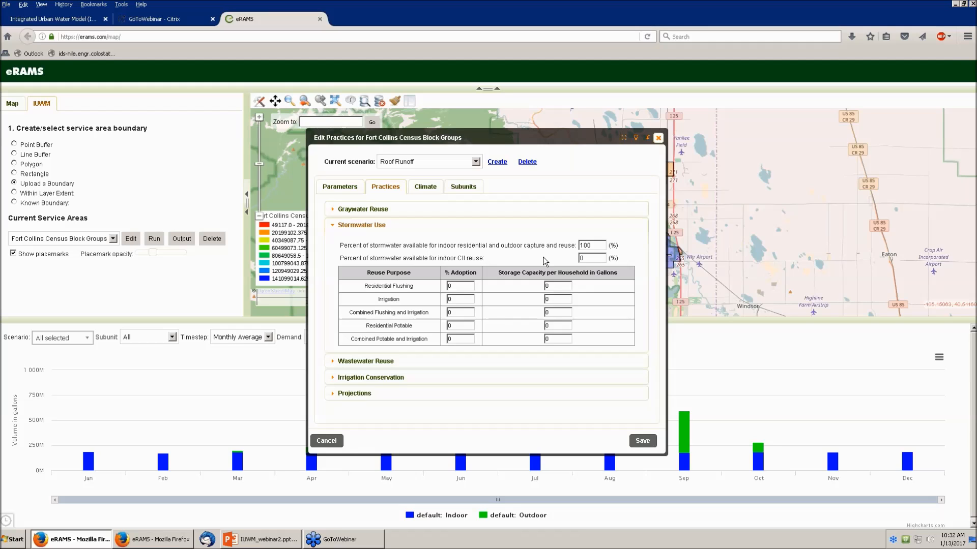
{"action": "left_click_drag", "start_coordinate": [601, 247], "coordinate": [570, 240]}
{"action": "type", "text": "30"}
{"action": "left_click_drag", "start_coordinate": [458, 315], "coordinate": [442, 312]}
{"action": "type", "text": "80"}
{"action": "left_click_drag", "start_coordinate": [551, 313], "coordinate": [546, 313]}
{"action": "type", "text": "1000"}
Step: Review the four created scenarios, save them, and acknowledge the saved message
{"action": "left_click", "coordinate": [475, 162]}
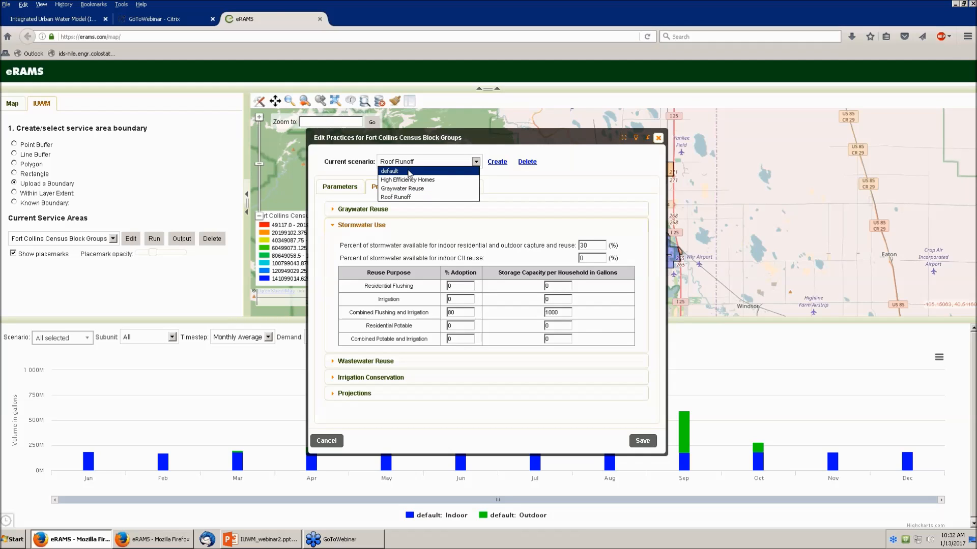
{"action": "left_click", "coordinate": [649, 444]}
{"action": "left_click", "coordinate": [646, 442]}
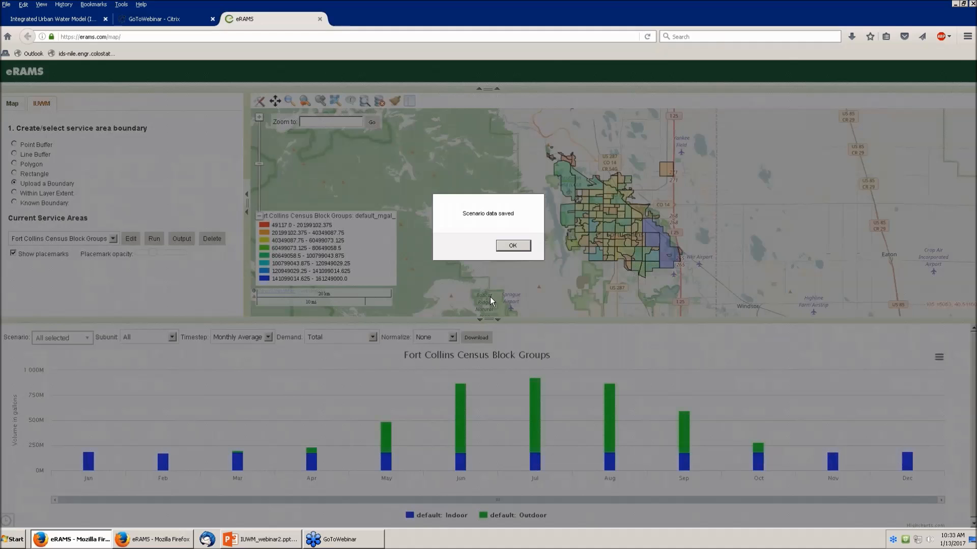
{"action": "left_click", "coordinate": [513, 245]}
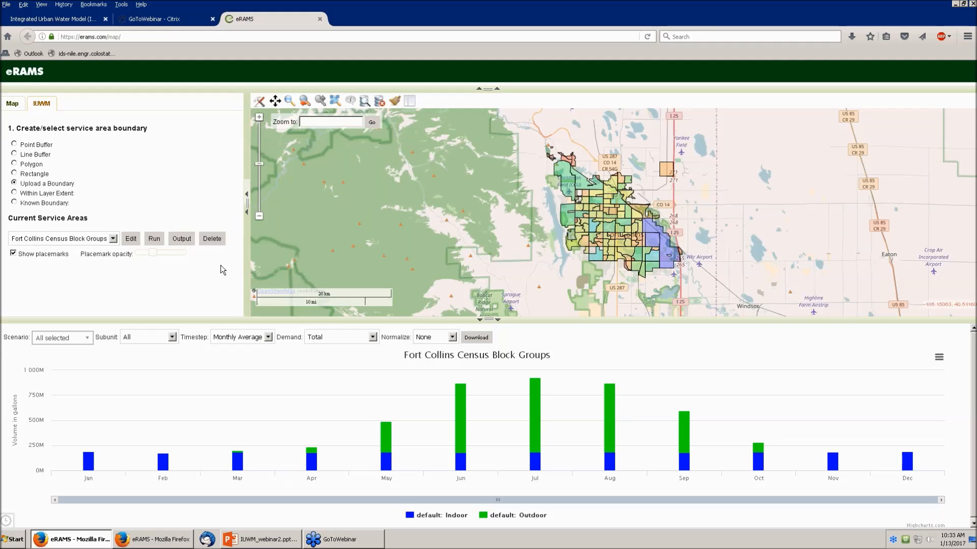
Step: Run the IUWM model from 2005 to 2015 for all scenarios, then close the run window
{"action": "left_click", "coordinate": [155, 239]}
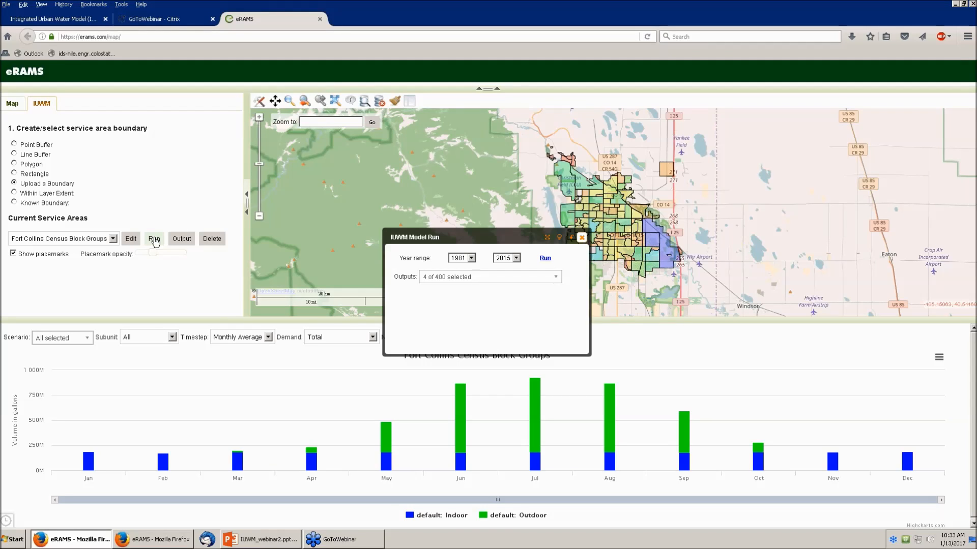
{"action": "left_click", "coordinate": [471, 259]}
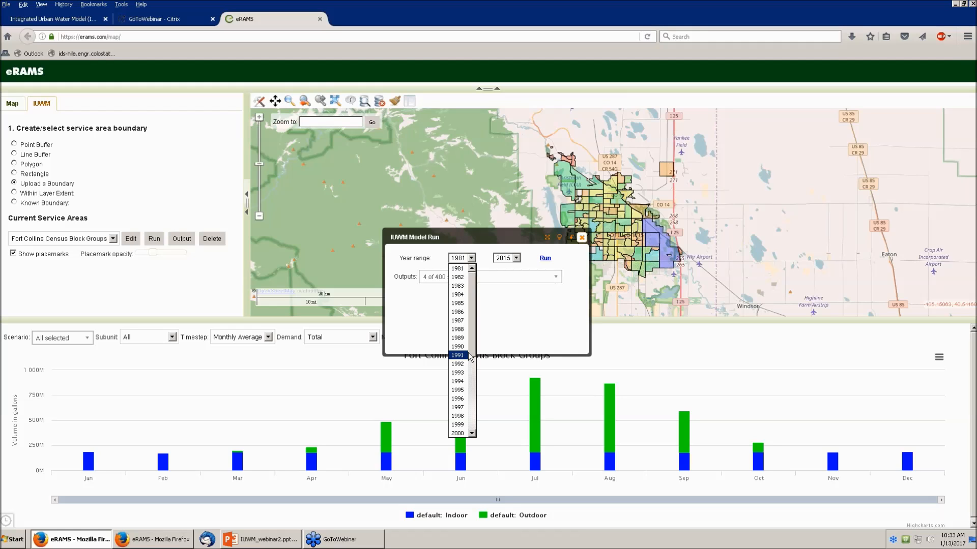
{"action": "left_click_drag", "start_coordinate": [472, 353], "coordinate": [471, 385]}
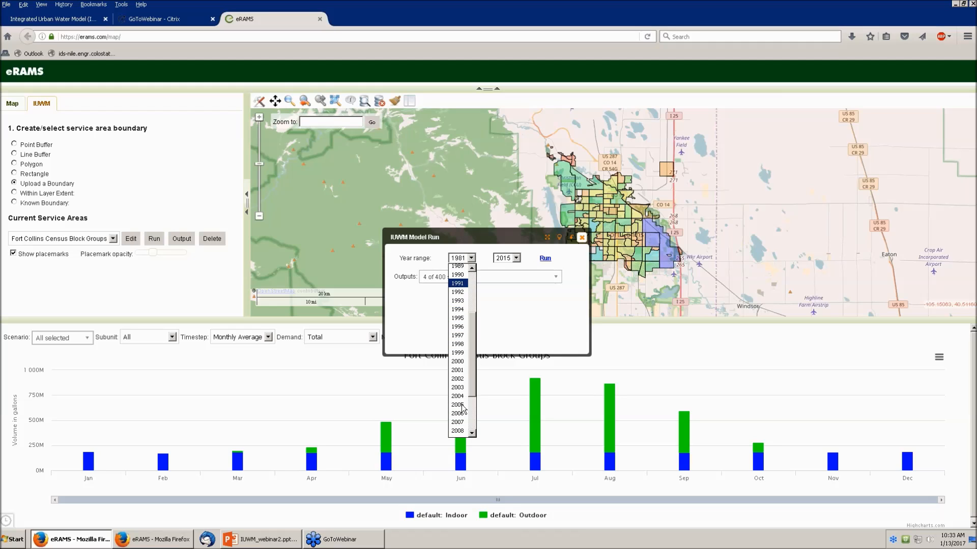
{"action": "left_click", "coordinate": [460, 409]}
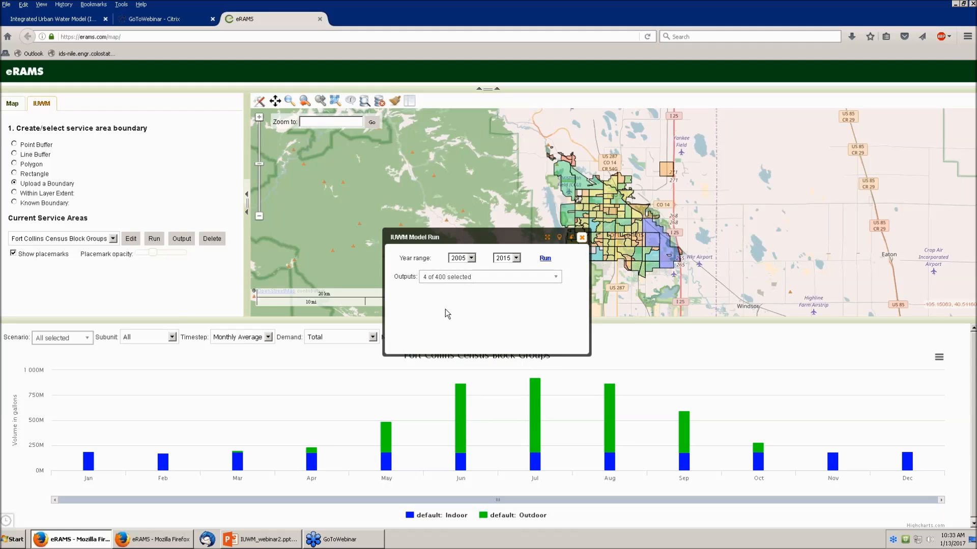
{"action": "left_click", "coordinate": [544, 260]}
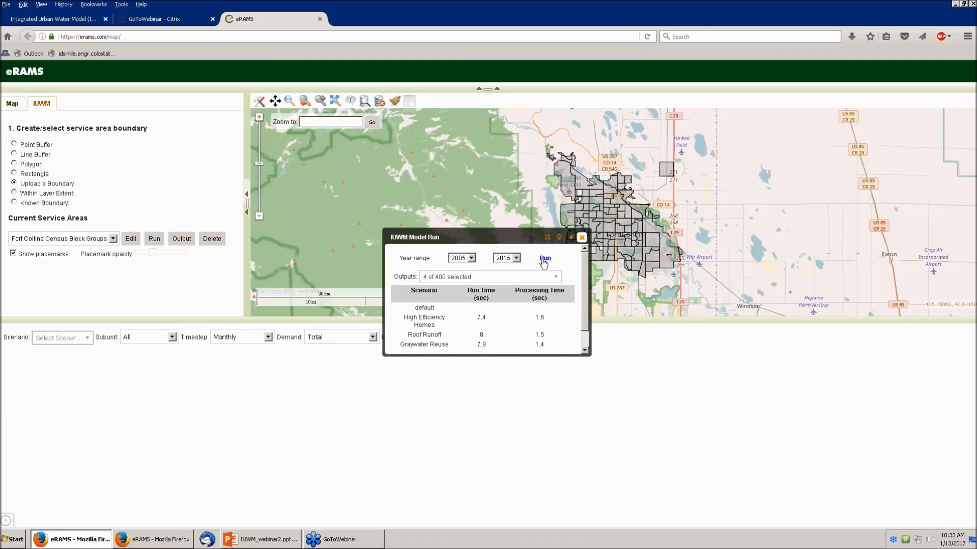
{"action": "left_click", "coordinate": [581, 238]}
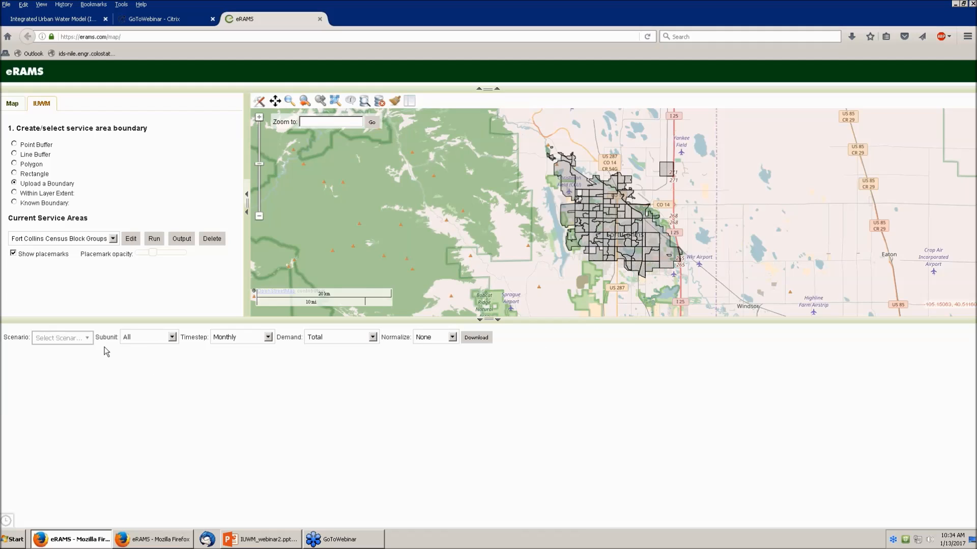
Step: Chart demand for default plus all scenarios, using the Monthly Average timestep
{"action": "left_click", "coordinate": [89, 339]}
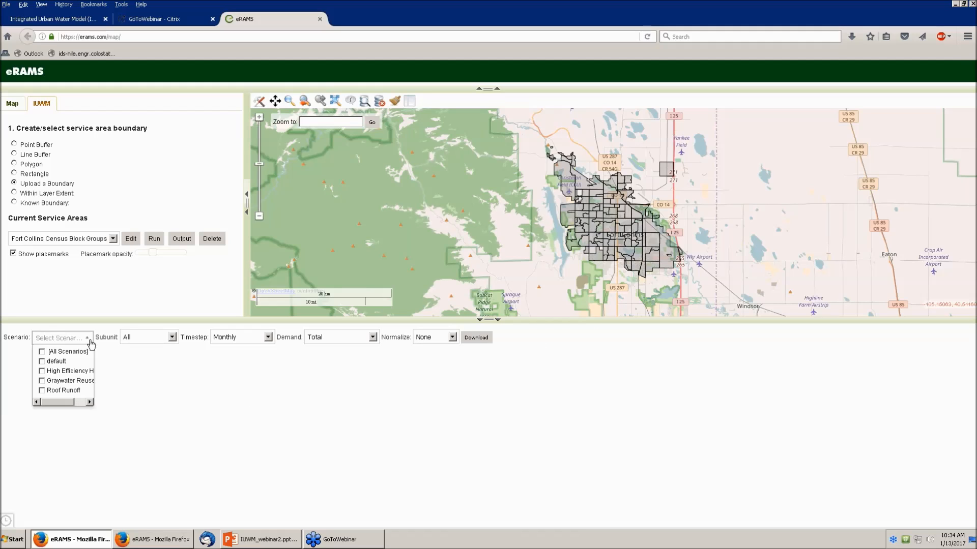
{"action": "left_click", "coordinate": [43, 362]}
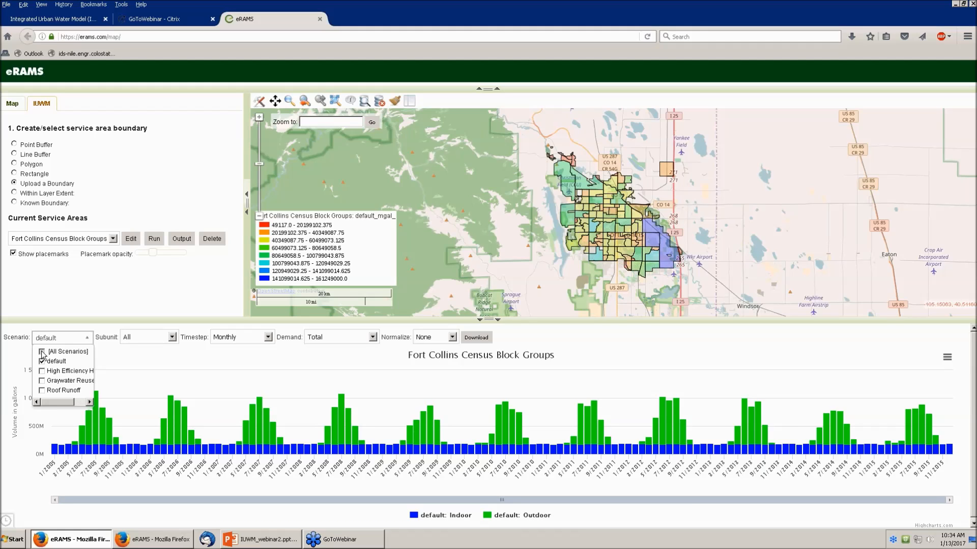
{"action": "left_click", "coordinate": [42, 352]}
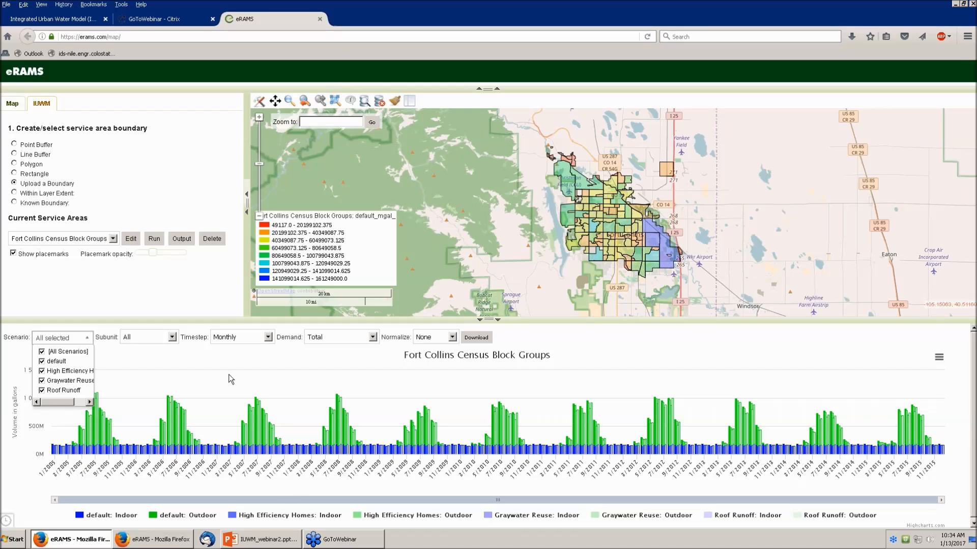
{"action": "left_click", "coordinate": [268, 337]}
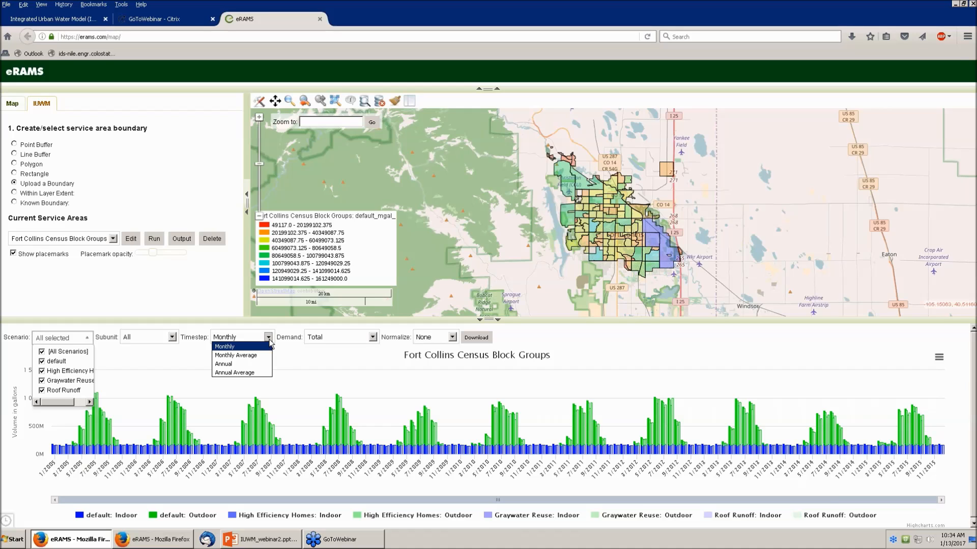
{"action": "left_click", "coordinate": [259, 355]}
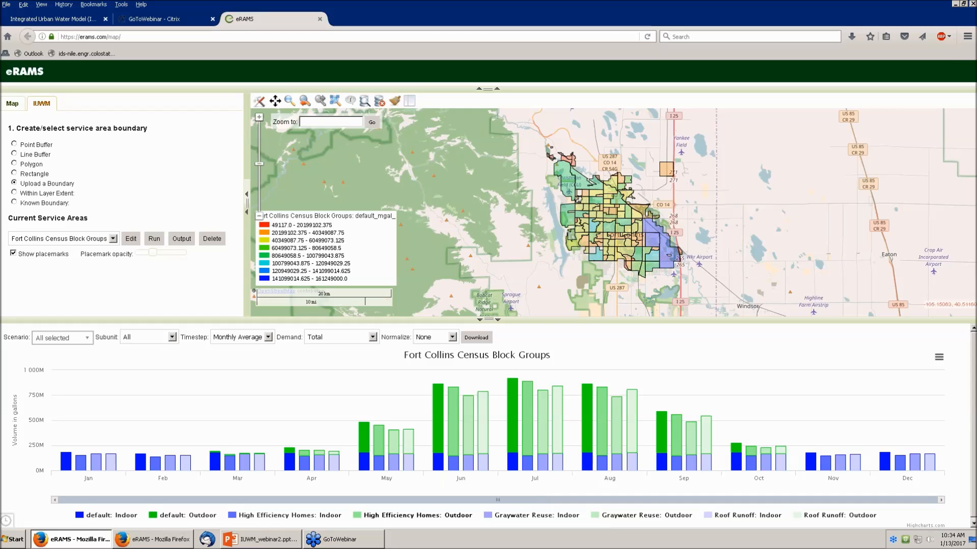
{"action": "mouse_move", "coordinate": [442, 438]}
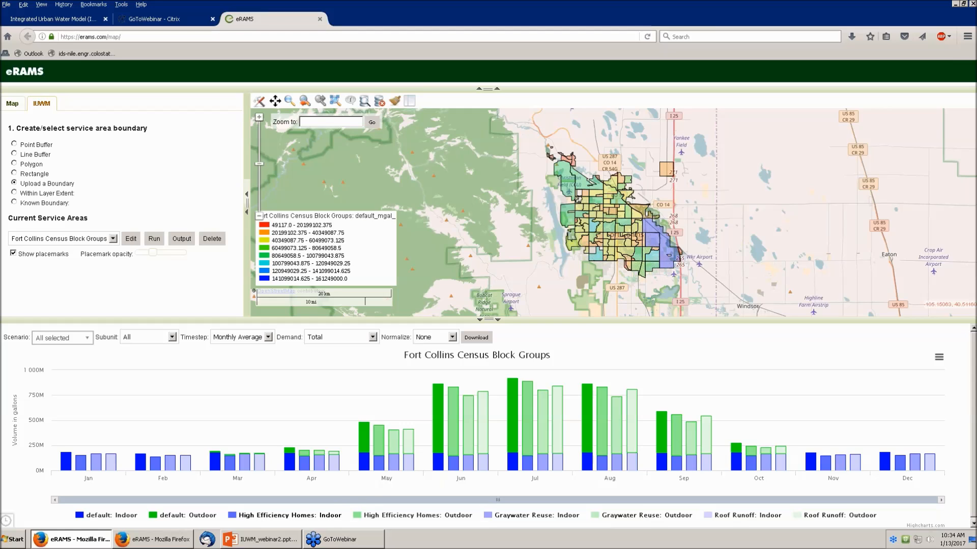
{"action": "left_click", "coordinate": [234, 516]}
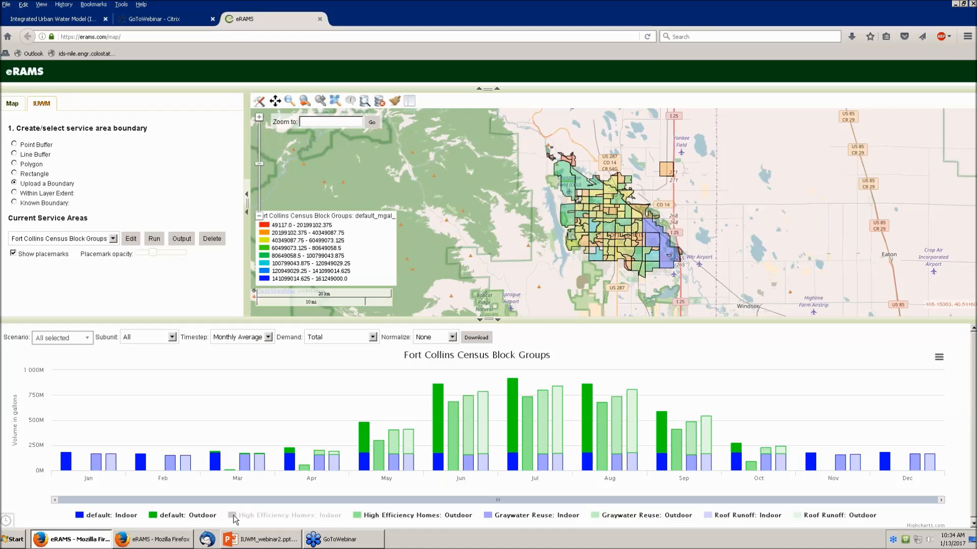
{"action": "left_click", "coordinate": [234, 516]}
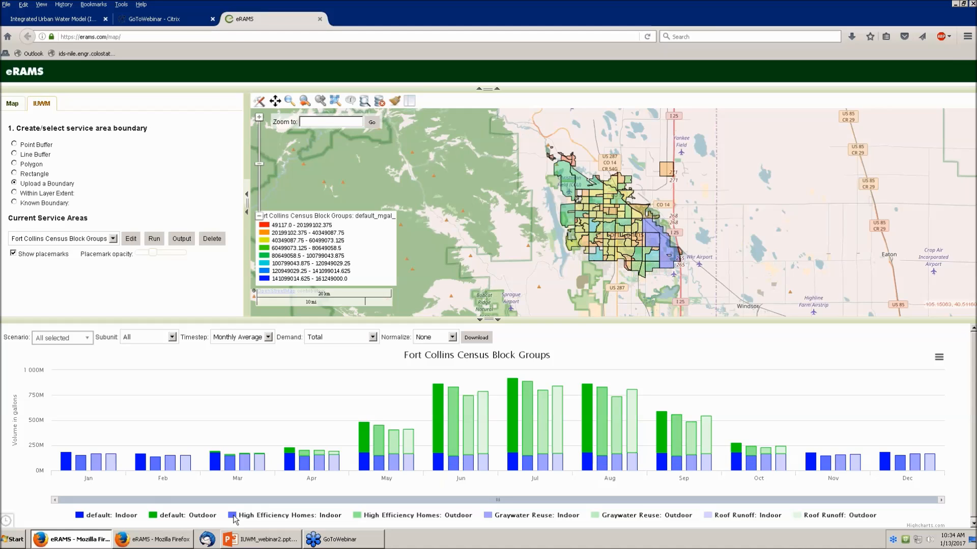
{"action": "left_click", "coordinate": [233, 516]}
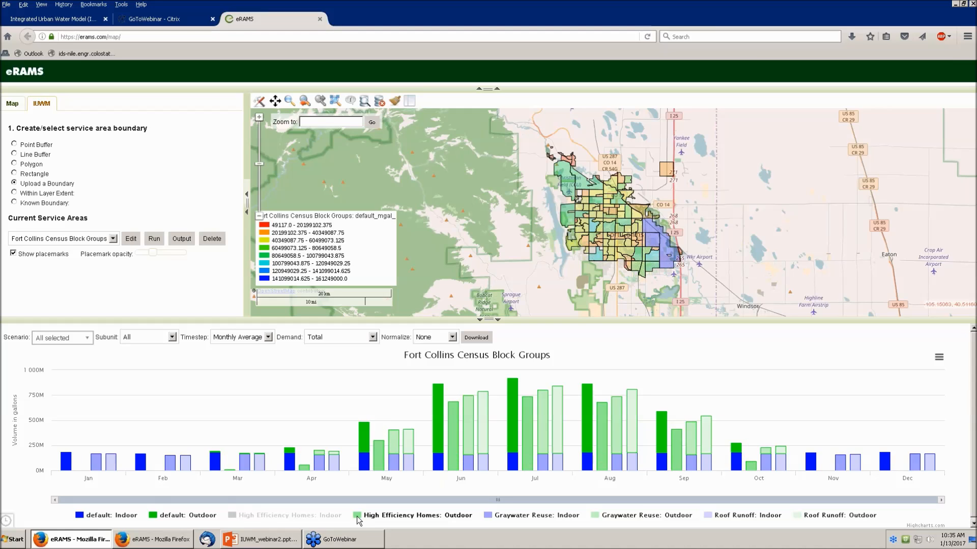
{"action": "left_click", "coordinate": [358, 516]}
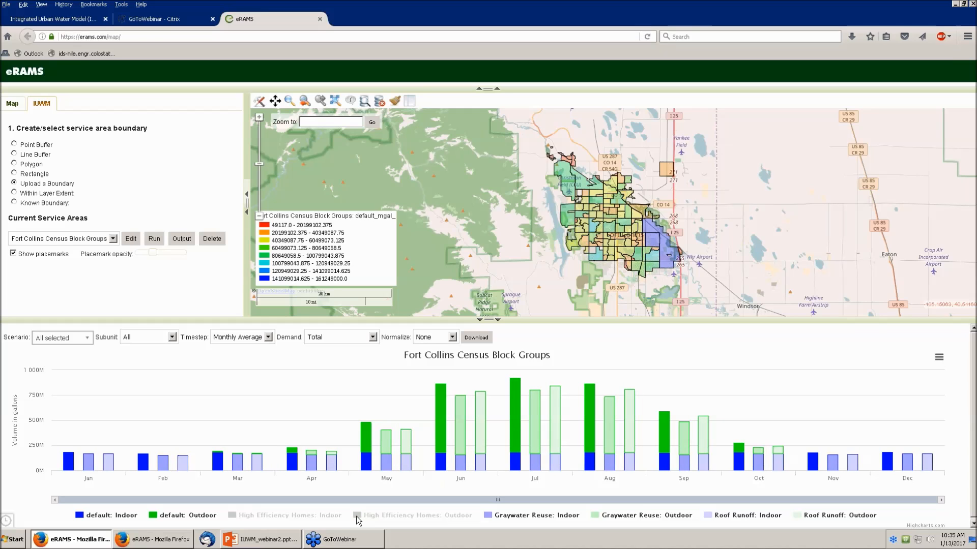
{"action": "left_click", "coordinate": [487, 516]}
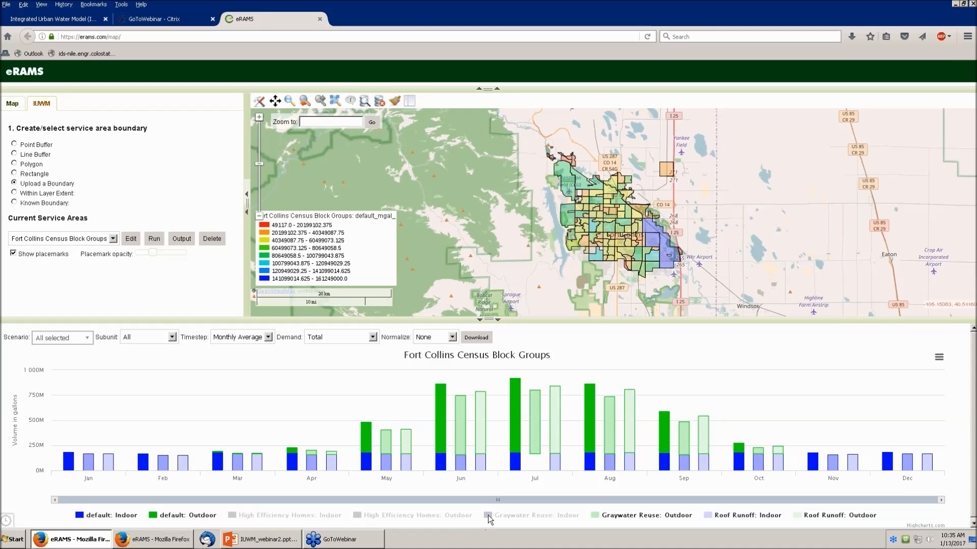
{"action": "left_click", "coordinate": [591, 517]}
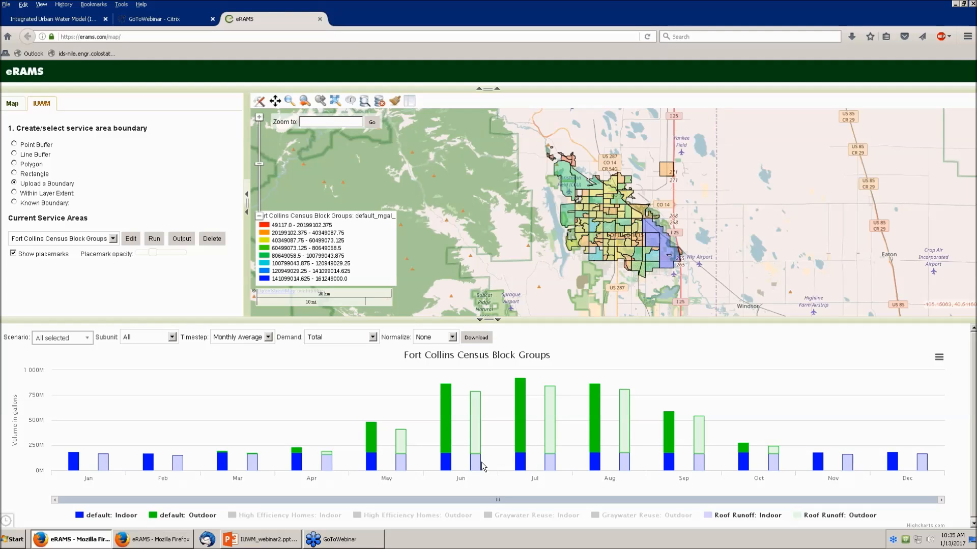
{"action": "mouse_move", "coordinate": [482, 466]}
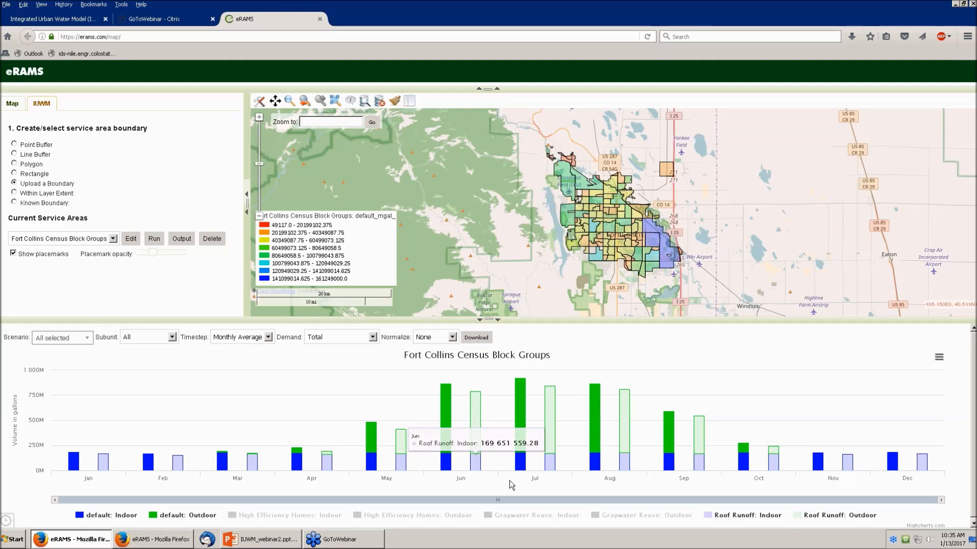
{"action": "mouse_move", "coordinate": [480, 425]}
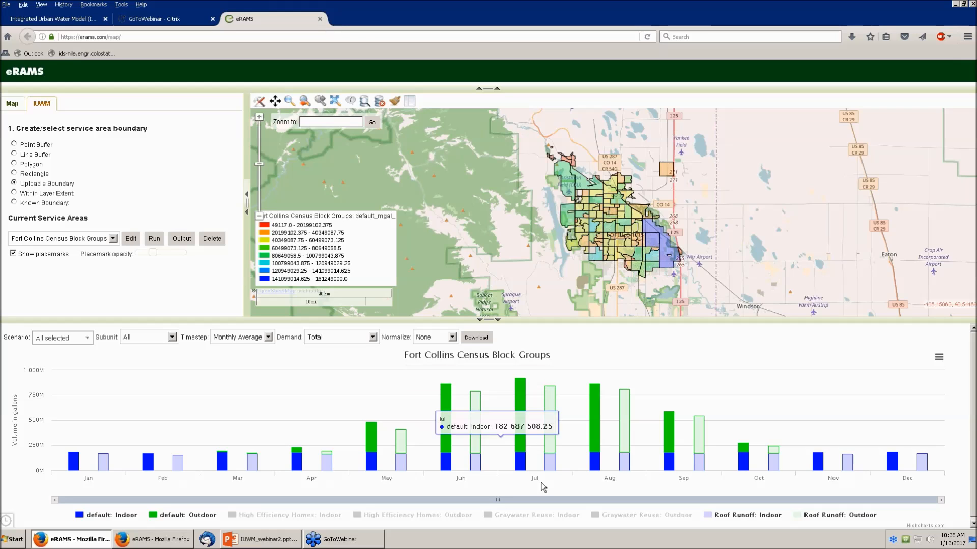
{"action": "left_click", "coordinate": [597, 515]}
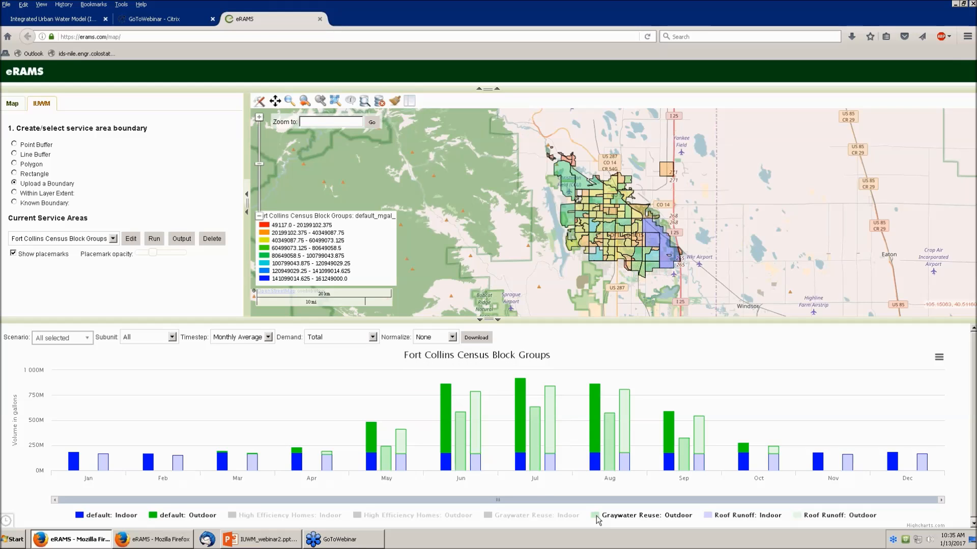
{"action": "left_click", "coordinate": [491, 516]}
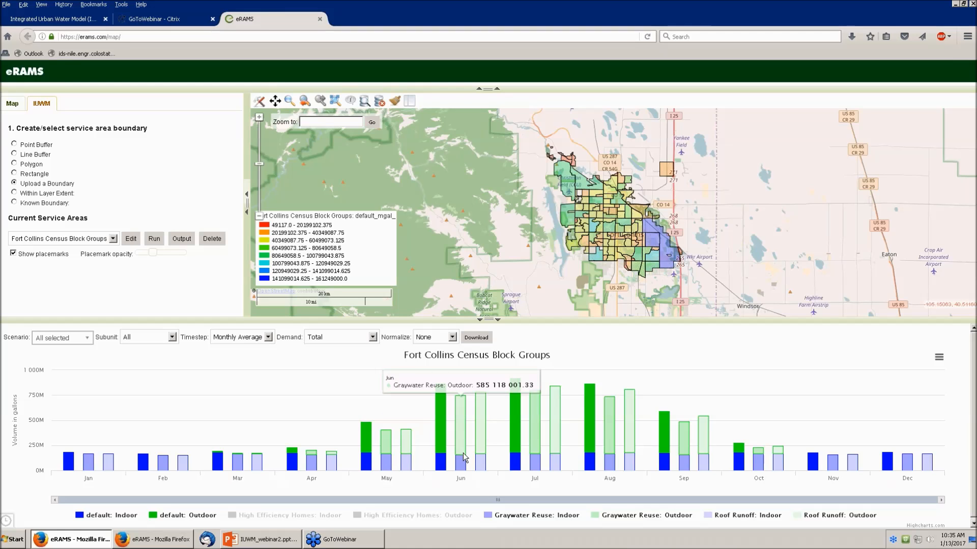
{"action": "mouse_move", "coordinate": [463, 466]}
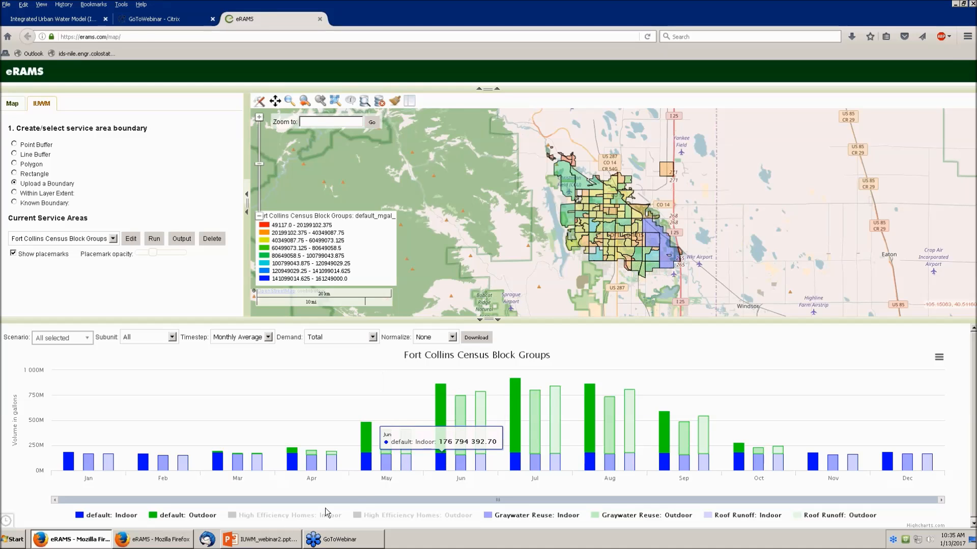
{"action": "left_click", "coordinate": [361, 516]}
{"action": "left_click", "coordinate": [232, 517]}
{"action": "left_click", "coordinate": [232, 516]}
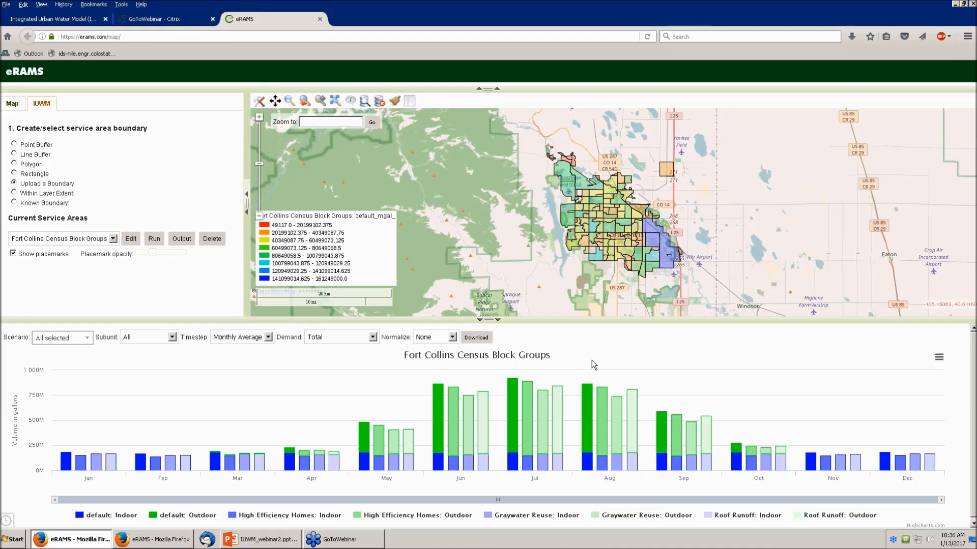
Step: Create a scenario named 'Hot and Dry' and show its Climate settings
{"action": "left_click", "coordinate": [130, 239]}
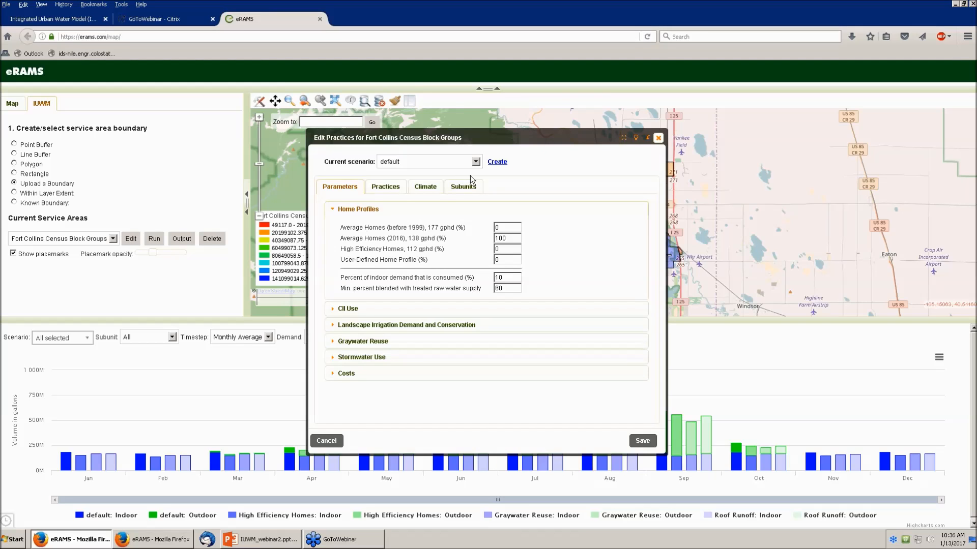
{"action": "left_click", "coordinate": [494, 163]}
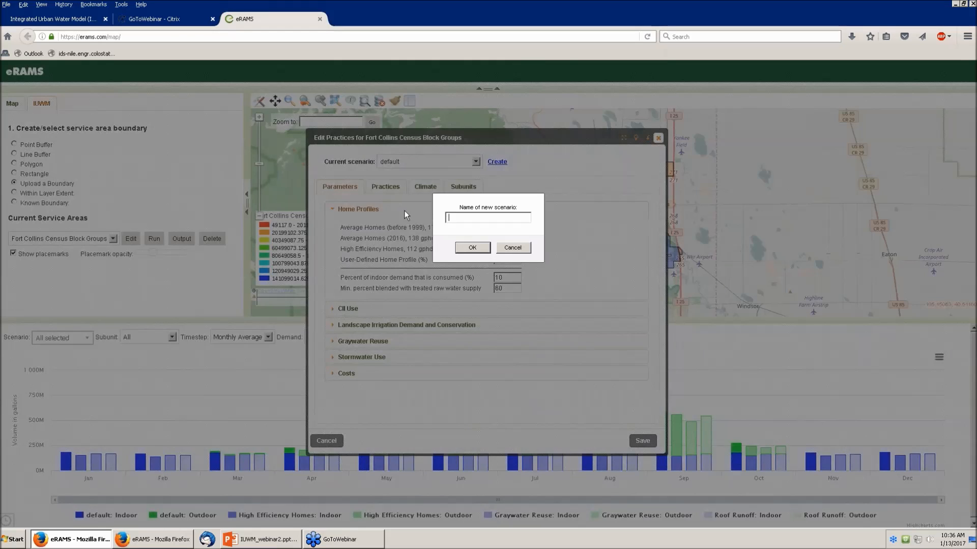
{"action": "type", "text": "Hot and Dry"}
{"action": "left_click", "coordinate": [471, 248]}
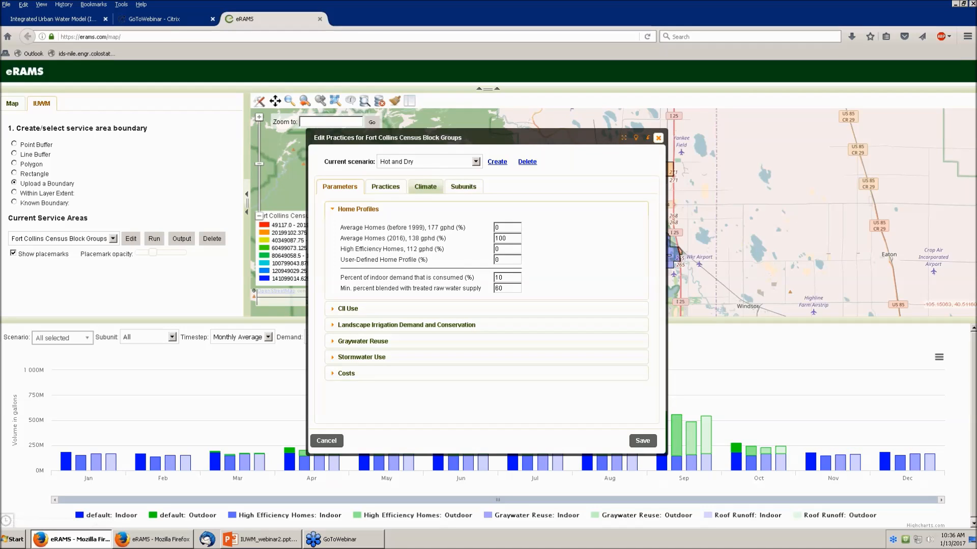
{"action": "left_click", "coordinate": [425, 187]}
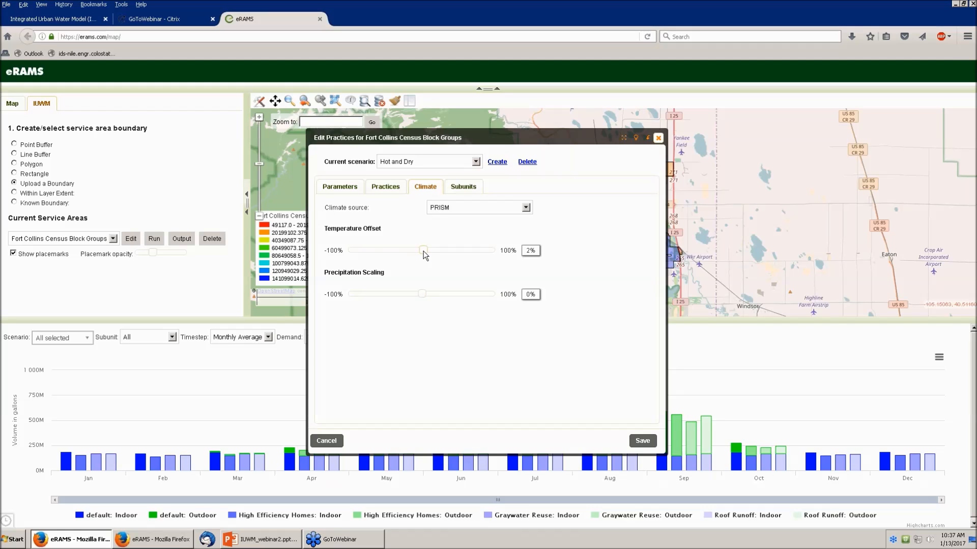
Step: Set Hot and Dry's temperature offset to 10% and precipitation scaling to about -10%
{"action": "left_click_drag", "start_coordinate": [426, 251], "coordinate": [430, 252]}
{"action": "left_click_drag", "start_coordinate": [422, 294], "coordinate": [415, 295]}
Step: Create a scenario named 'Growth' and expand its Practices Projections settings
{"action": "left_click", "coordinate": [498, 163]}
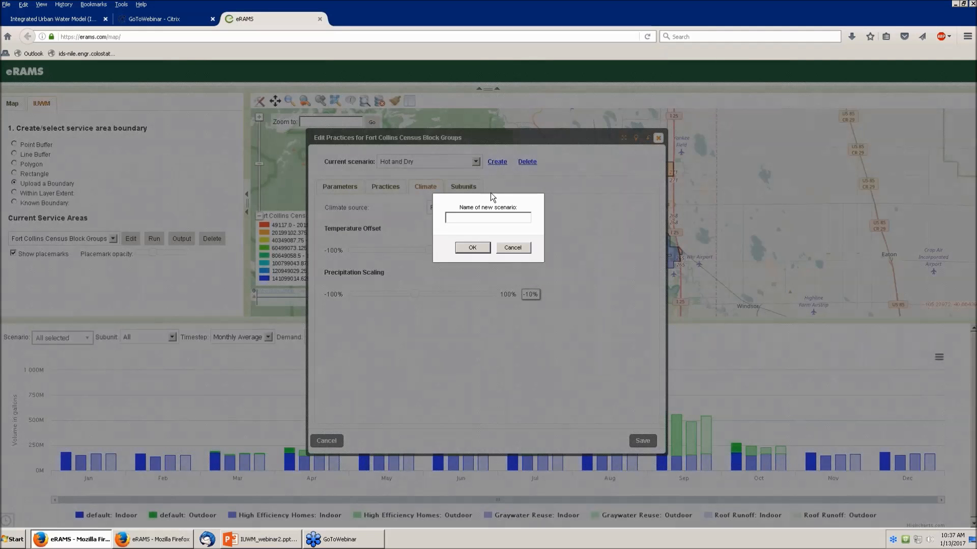
{"action": "type", "text": "Growth"}
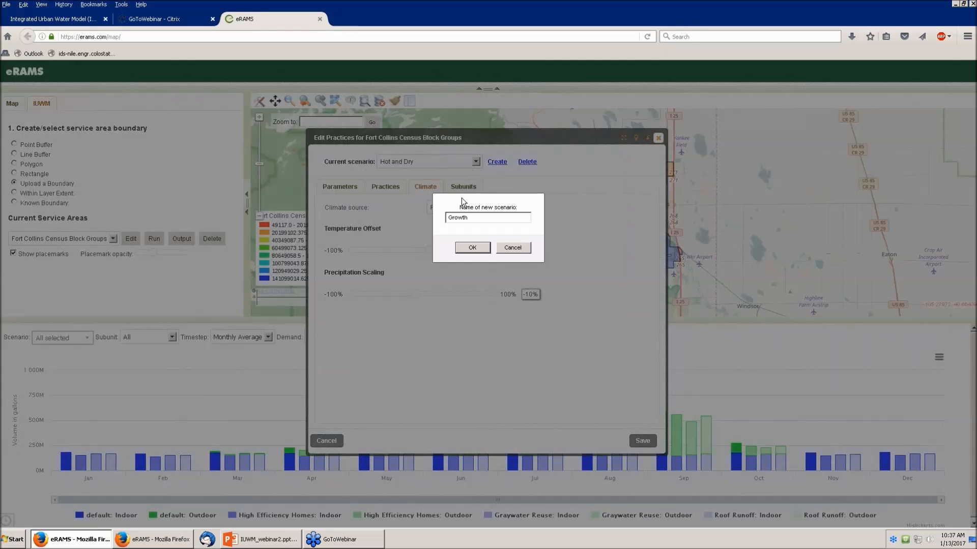
{"action": "left_click", "coordinate": [457, 248]}
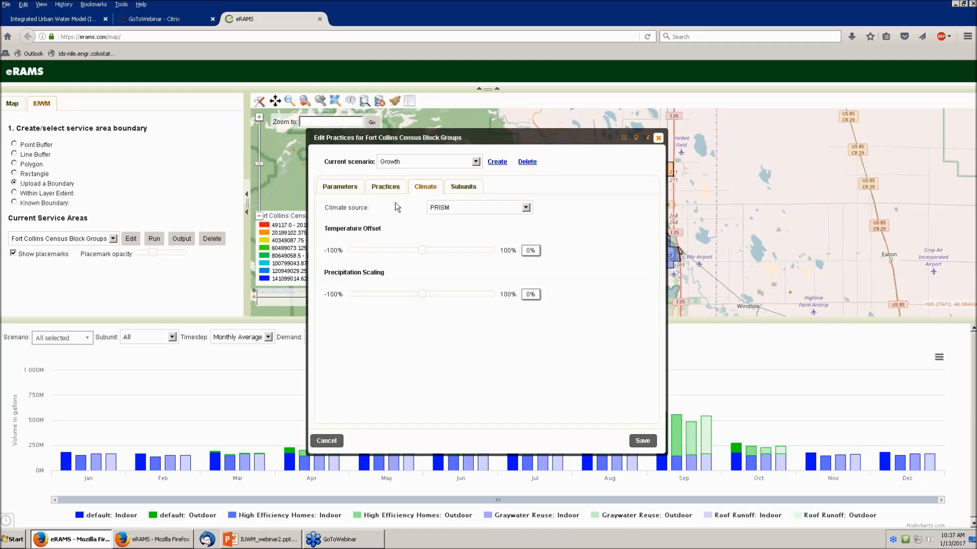
{"action": "left_click", "coordinate": [392, 187]}
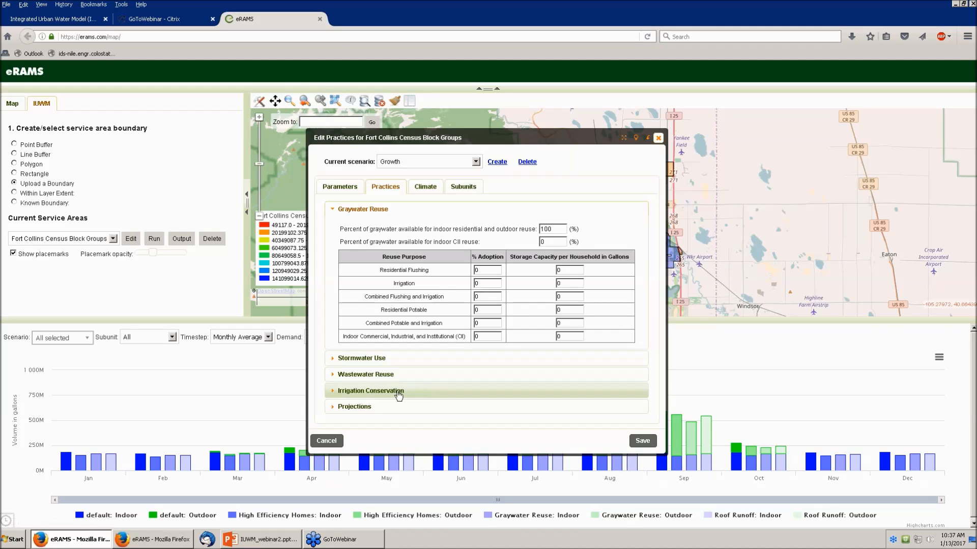
{"action": "left_click", "coordinate": [331, 407]}
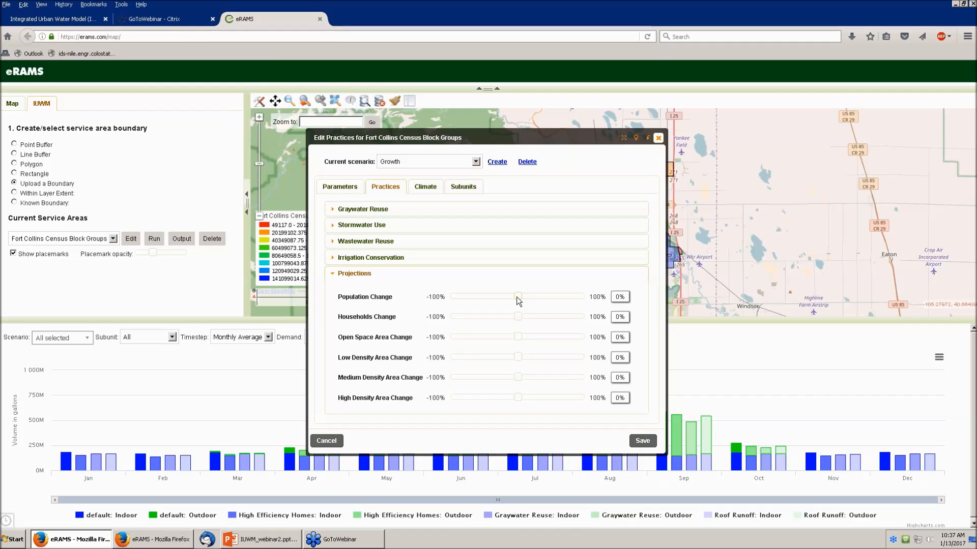
Step: Set Growth projections to population 5%, households 21%, and low/medium/high density -7%/11%/10%, then save
{"action": "left_click_drag", "start_coordinate": [520, 297], "coordinate": [526, 297]}
{"action": "left_click_drag", "start_coordinate": [517, 318], "coordinate": [525, 318]}
{"action": "left_click_drag", "start_coordinate": [529, 320], "coordinate": [532, 320]}
{"action": "left_click_drag", "start_coordinate": [518, 358], "coordinate": [505, 357]}
{"action": "left_click_drag", "start_coordinate": [521, 377], "coordinate": [527, 379]}
{"action": "left_click_drag", "start_coordinate": [523, 396], "coordinate": [525, 395]}
{"action": "left_click", "coordinate": [643, 440]}
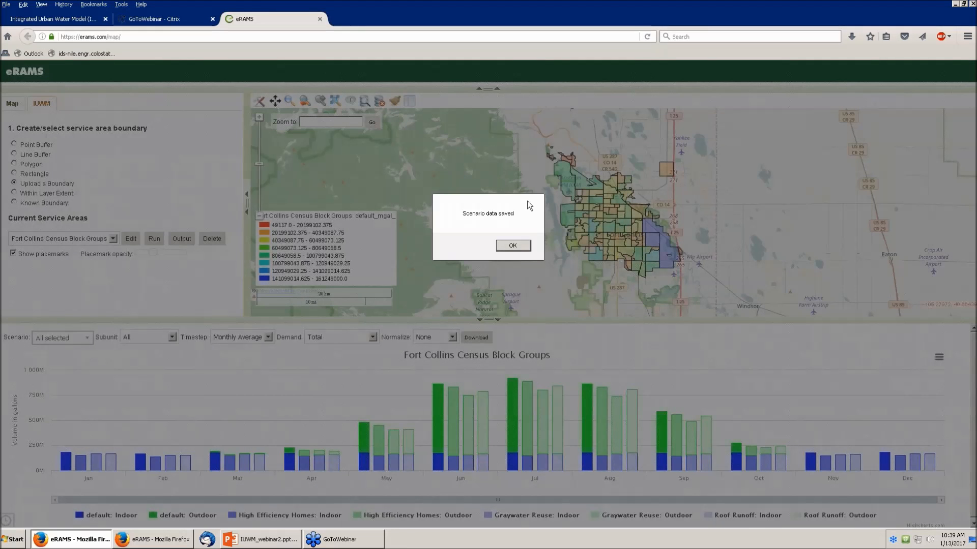
Step: Dismiss the saved notice and run the model with start year 2005 through 2015
{"action": "left_click", "coordinate": [519, 245]}
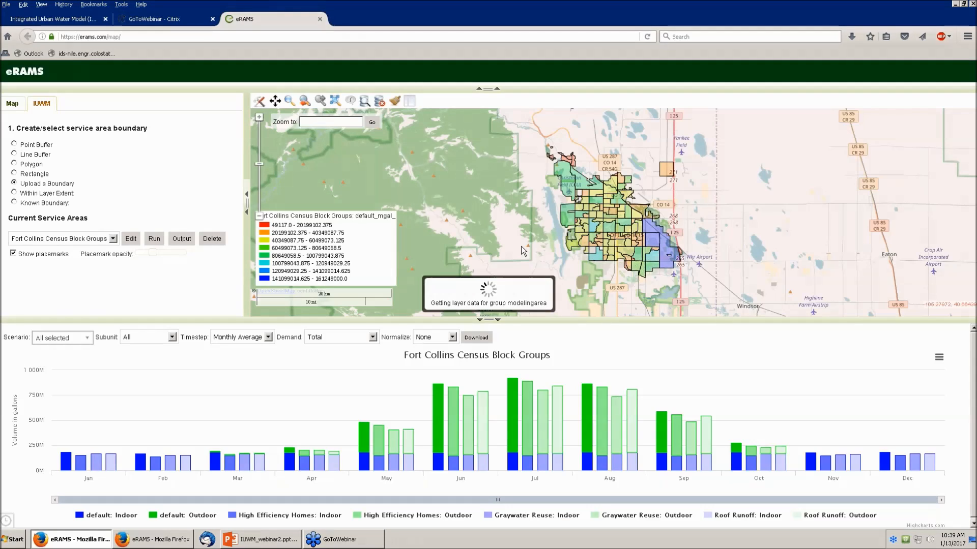
{"action": "left_click", "coordinate": [154, 241]}
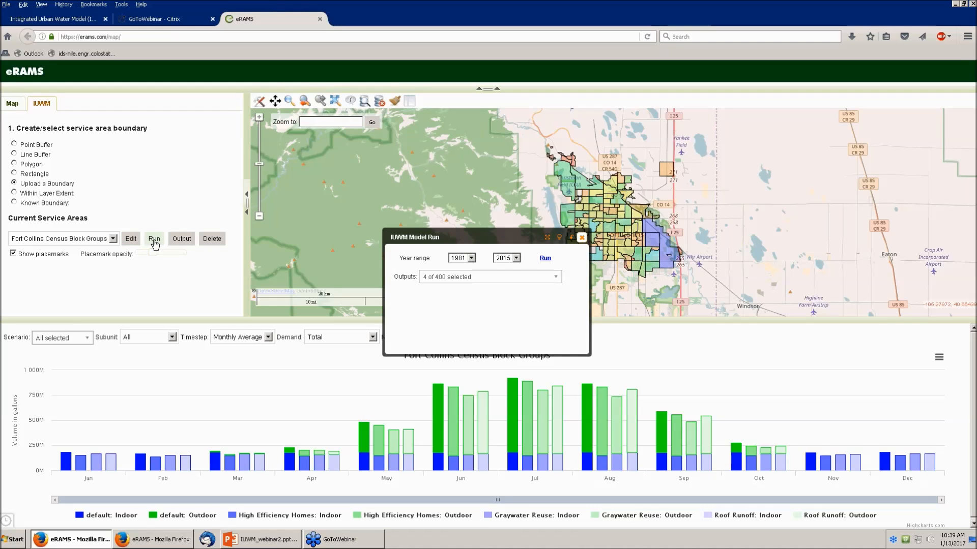
{"action": "left_click", "coordinate": [460, 261]}
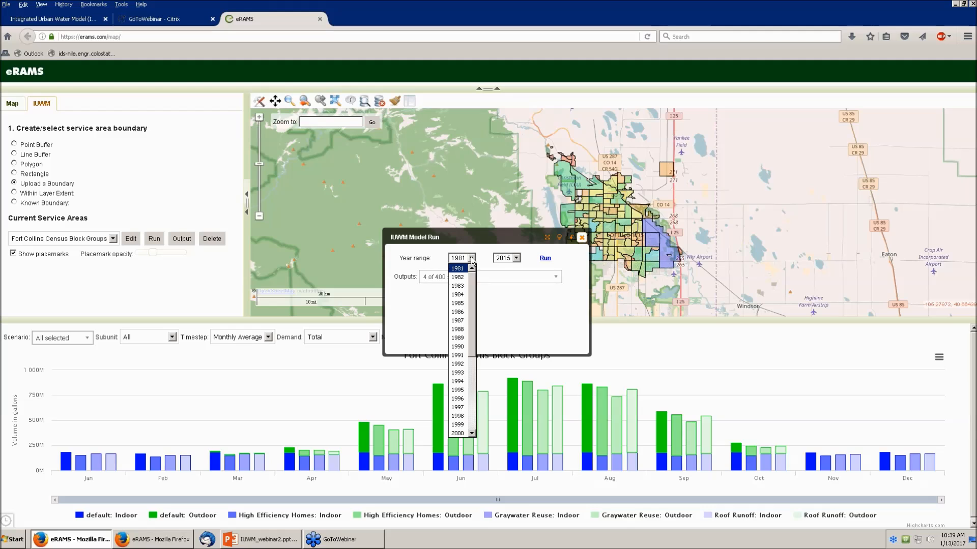
{"action": "left_click_drag", "start_coordinate": [471, 308], "coordinate": [472, 356]}
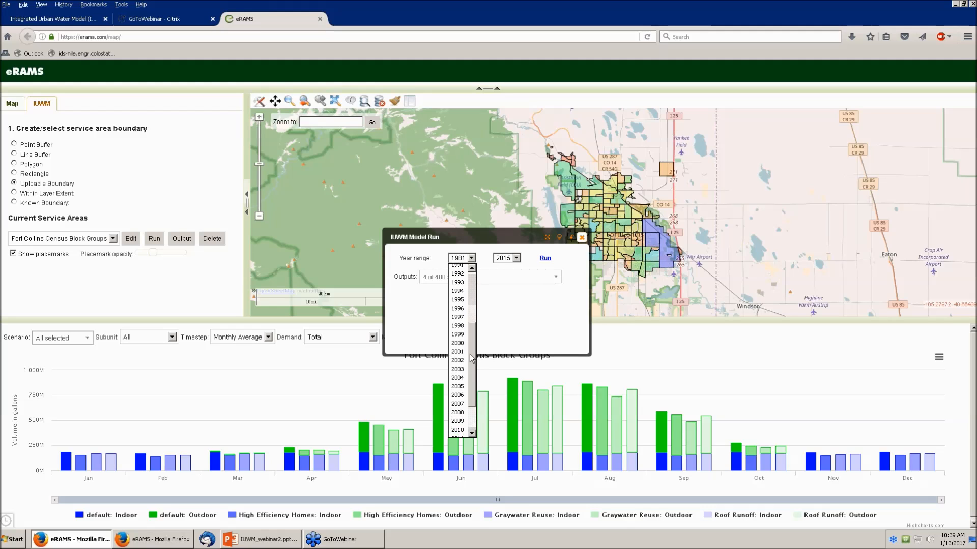
{"action": "left_click", "coordinate": [461, 388]}
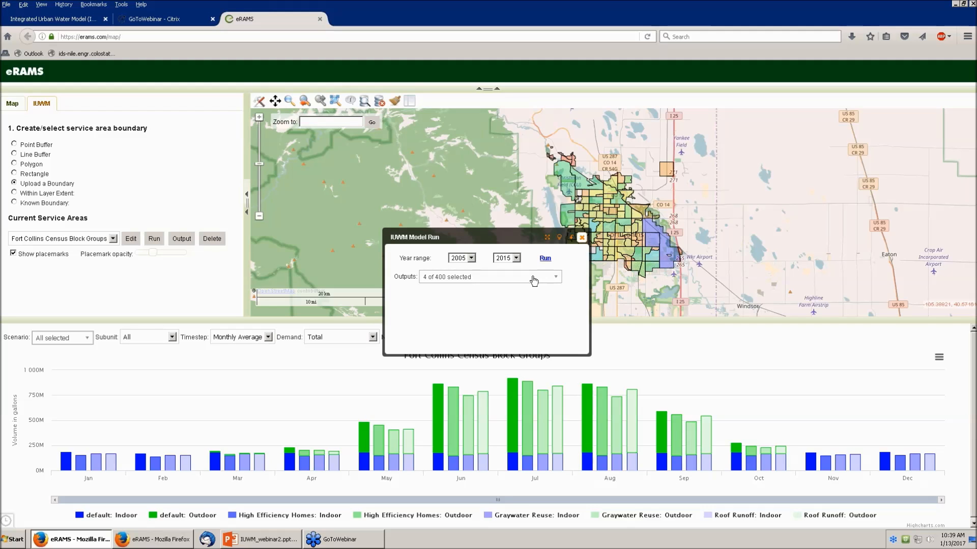
{"action": "left_click", "coordinate": [543, 261]}
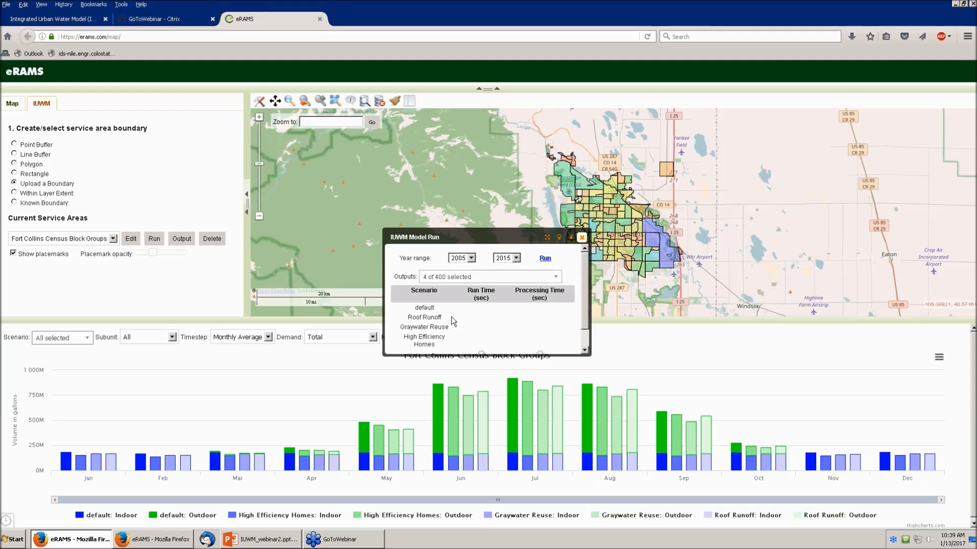
{"action": "scroll", "coordinate": [585, 324], "scroll_direction": "down", "scroll_amount": 1}
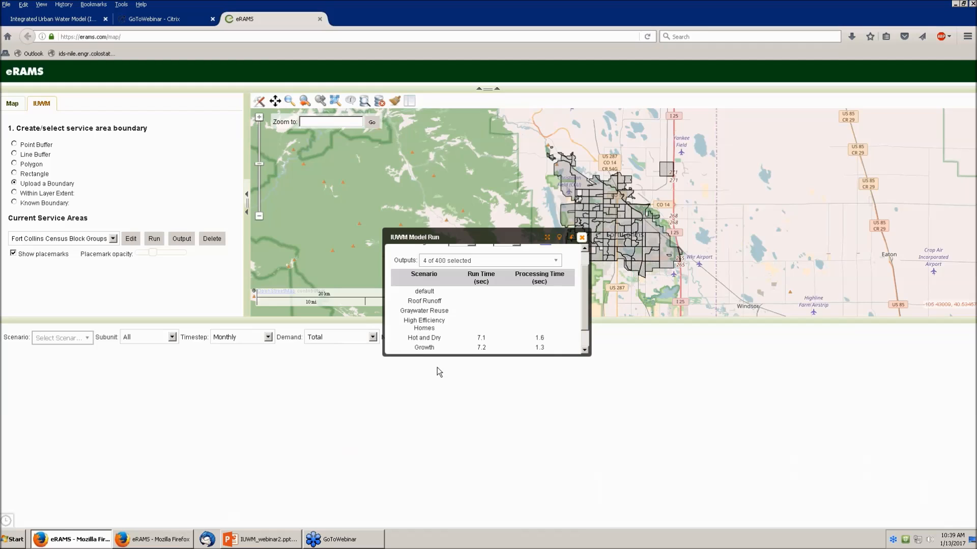
Step: Chart default, Hot and Dry, and Growth together using the Monthly Average timestep
{"action": "left_click", "coordinate": [581, 239]}
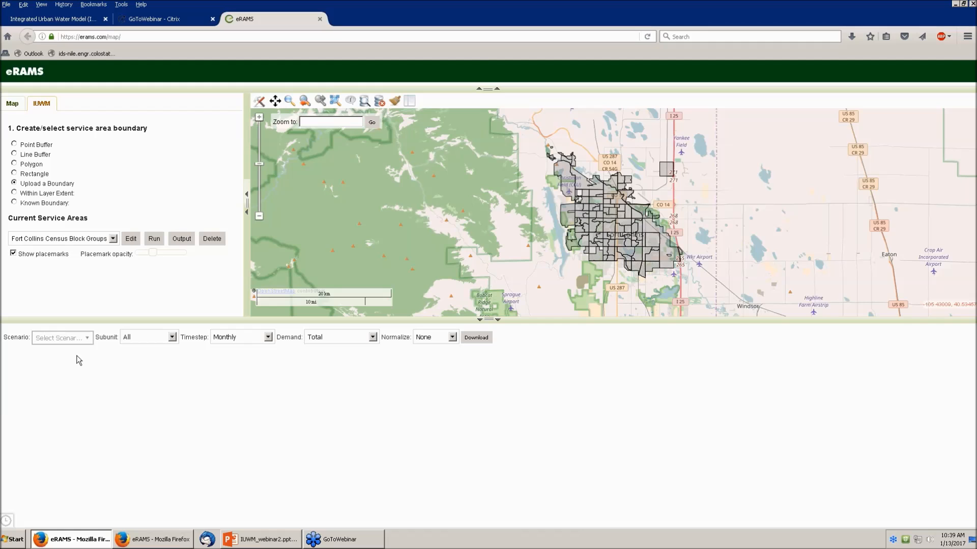
{"action": "left_click", "coordinate": [86, 339]}
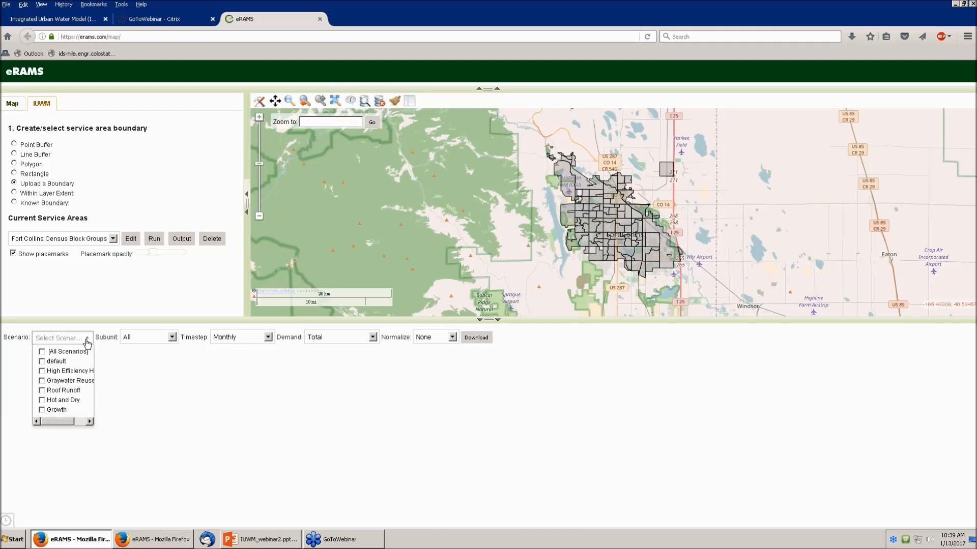
{"action": "left_click", "coordinate": [42, 362]}
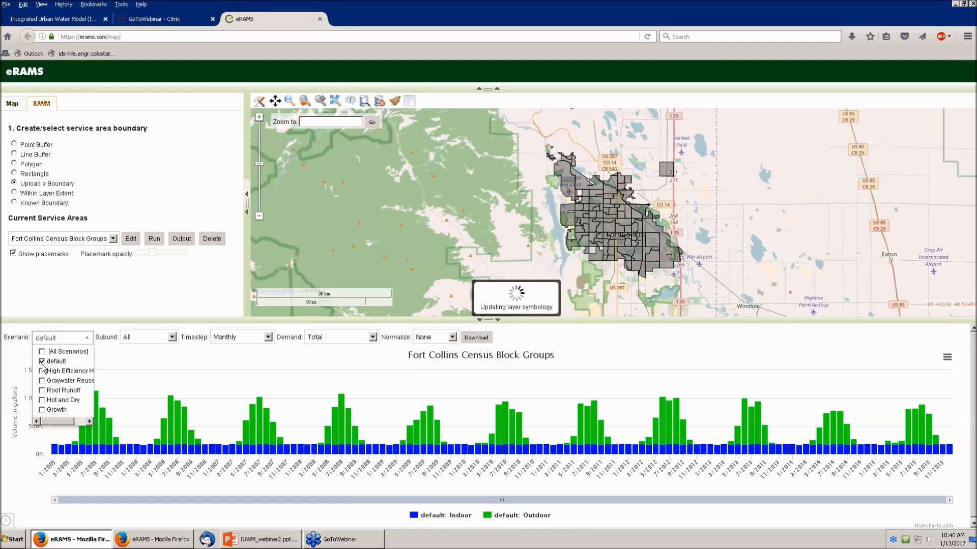
{"action": "left_click", "coordinate": [41, 401]}
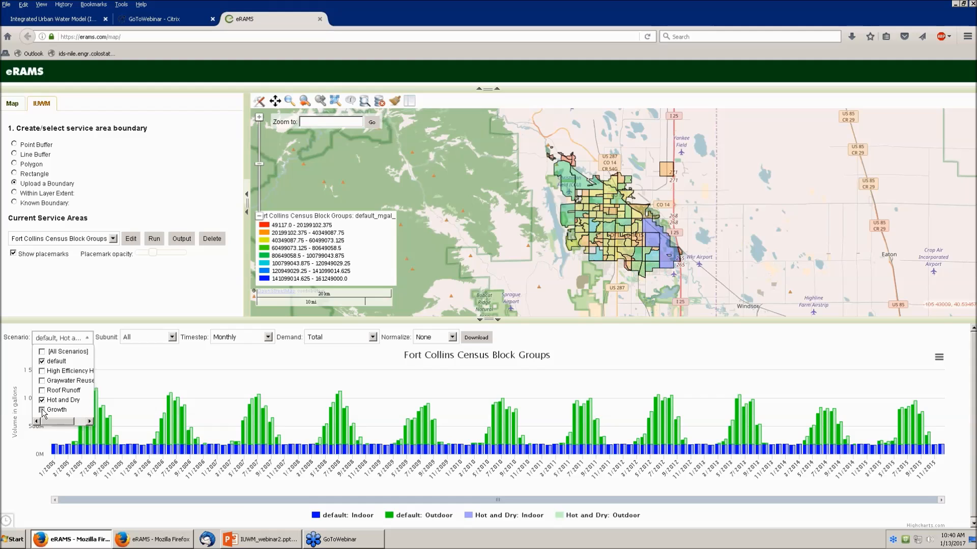
{"action": "left_click", "coordinate": [41, 411]}
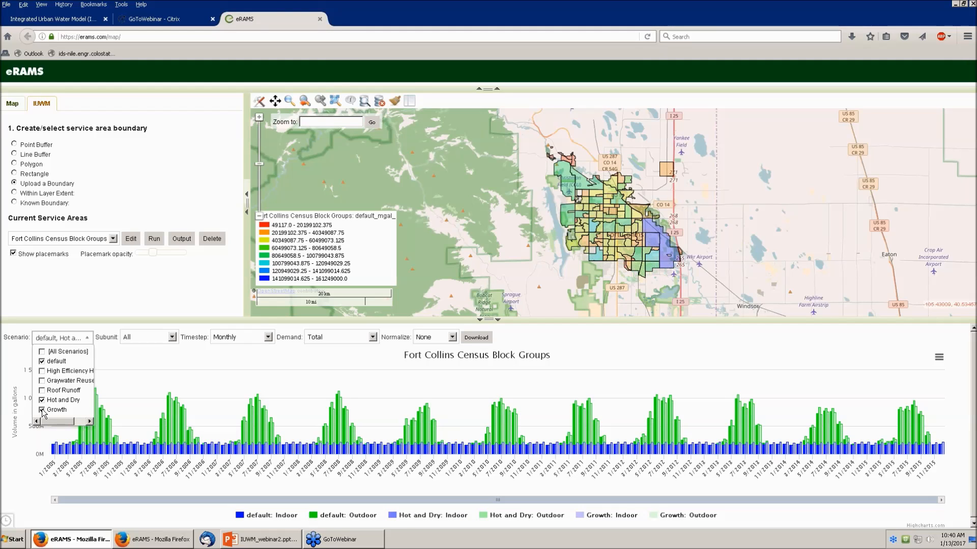
{"action": "left_click", "coordinate": [268, 338]}
{"action": "left_click", "coordinate": [256, 356]}
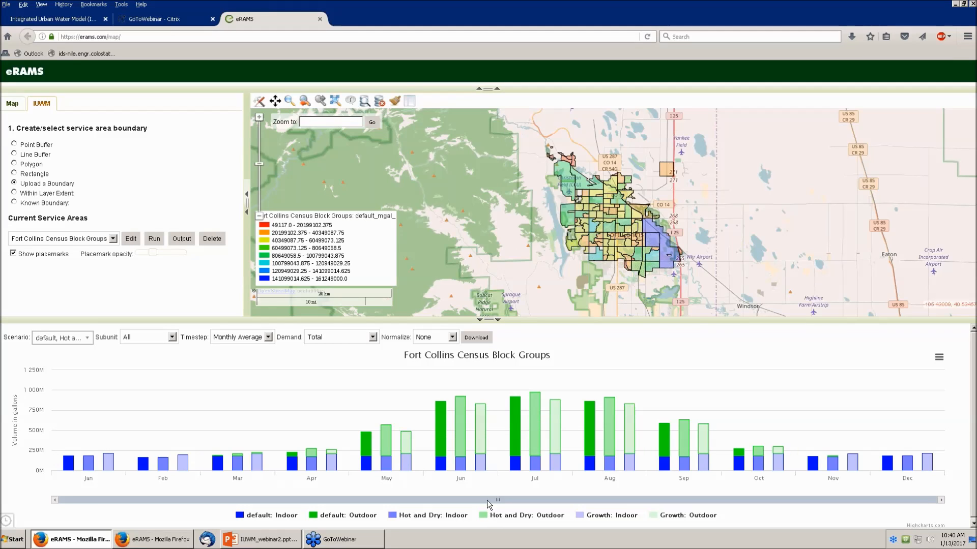
Step: Read the June bar values, then bring up the chart's export menu
{"action": "mouse_move", "coordinate": [484, 468]}
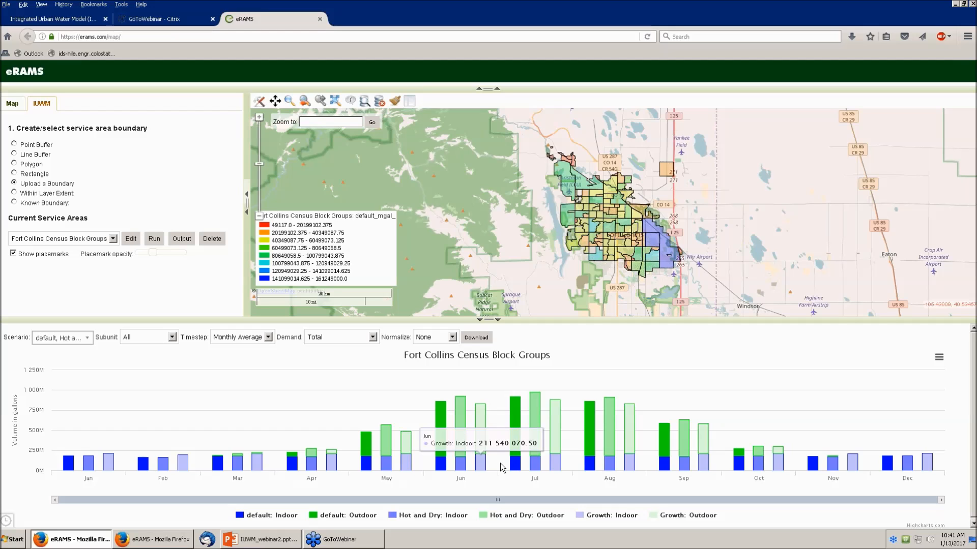
{"action": "mouse_move", "coordinate": [475, 450]}
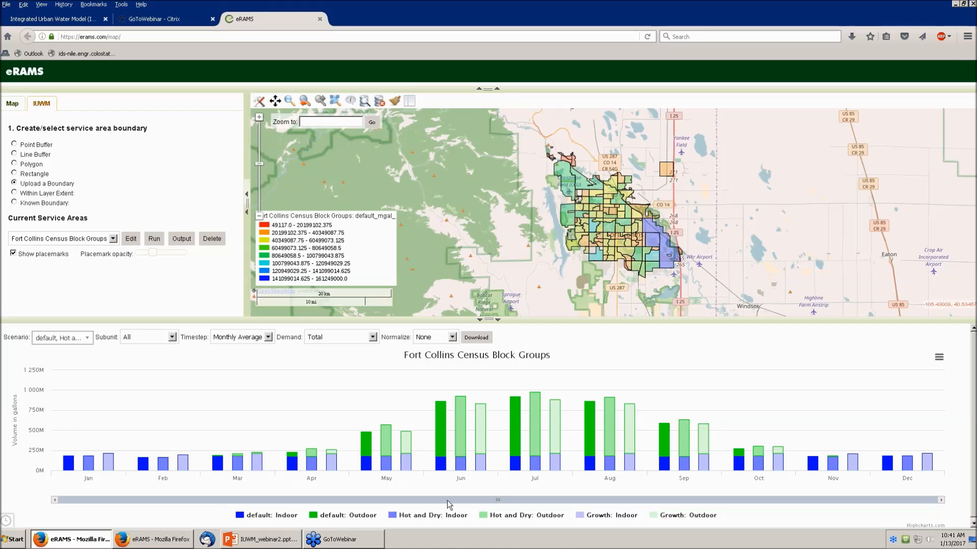
{"action": "left_click", "coordinate": [940, 358]}
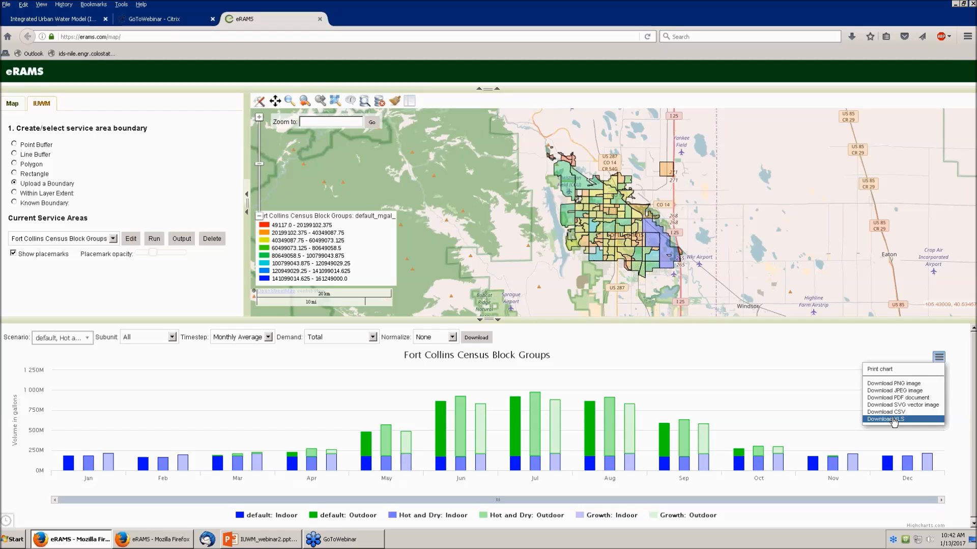
Step: Download the monthly-average scenario chart data as an XLS file
{"action": "left_click", "coordinate": [894, 420]}
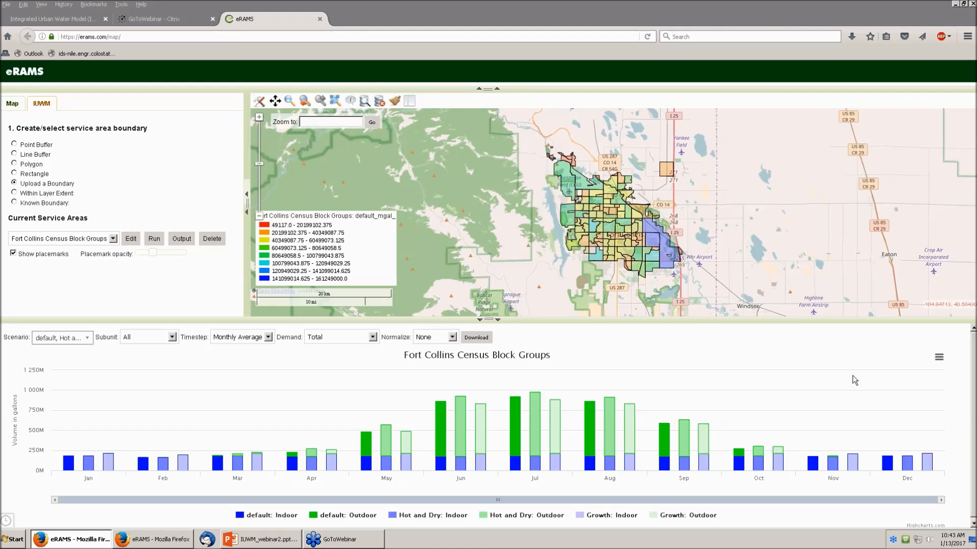
{"action": "left_click", "coordinate": [782, 52]}
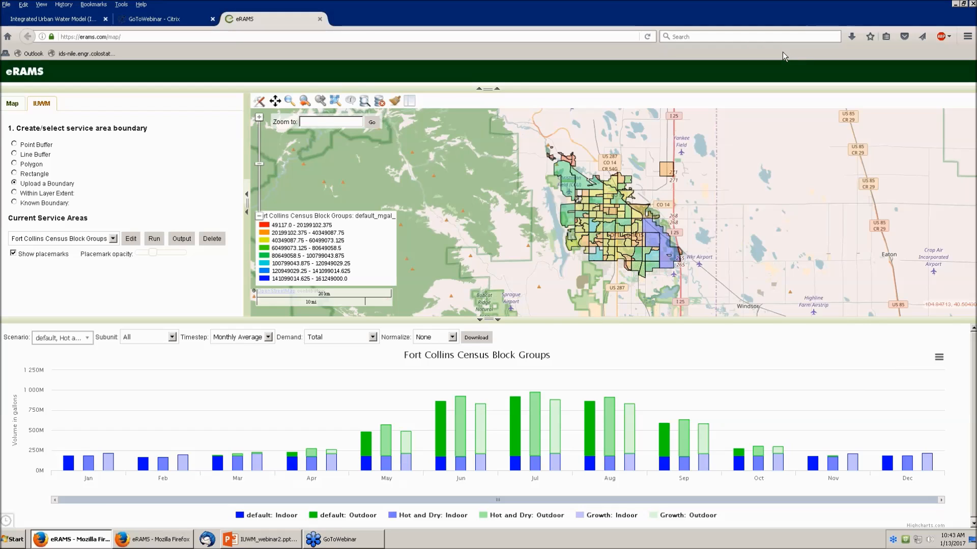
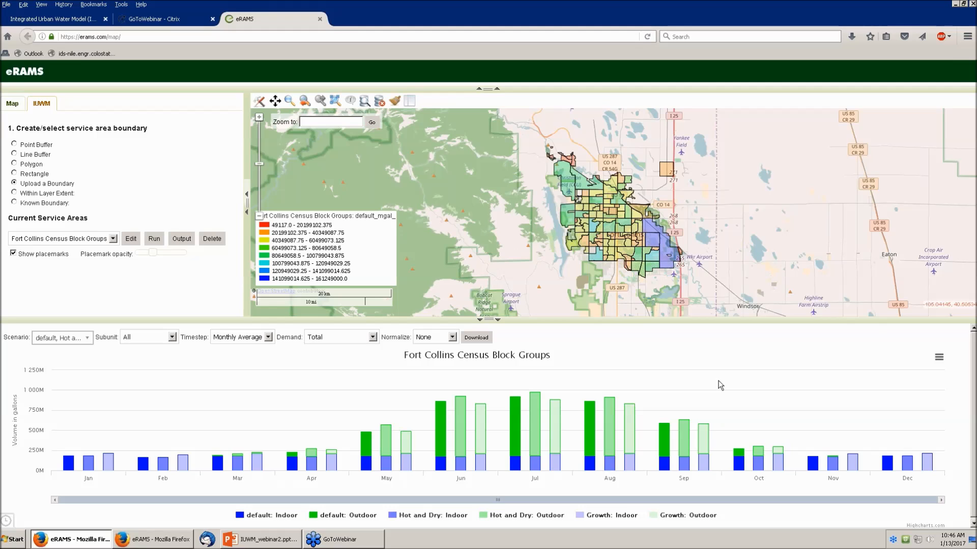
Step: Show the Fort Collins landscape irrigation parameters: 14.22 °C threshold, irrigated areas 60, 65, 35, 5%
{"action": "left_click", "coordinate": [134, 241]}
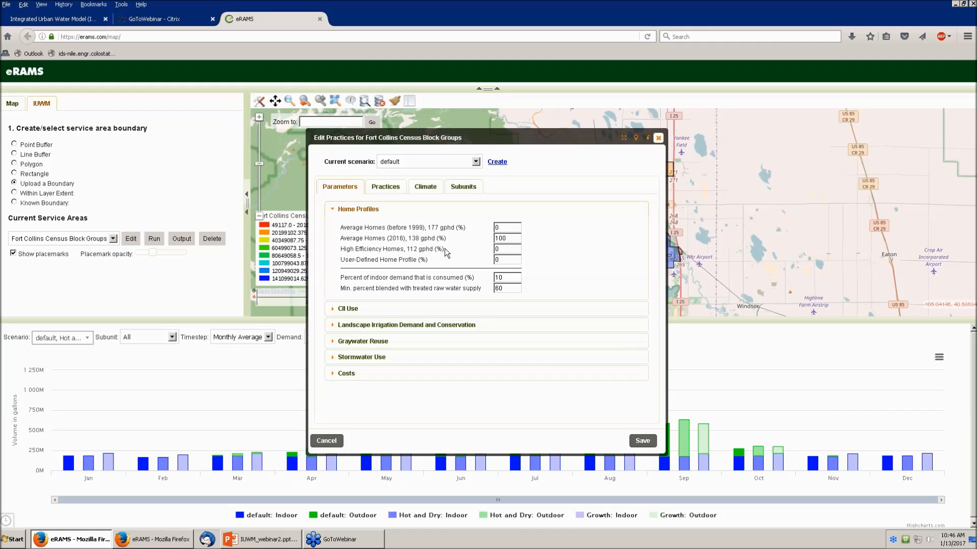
{"action": "left_click", "coordinate": [332, 326]}
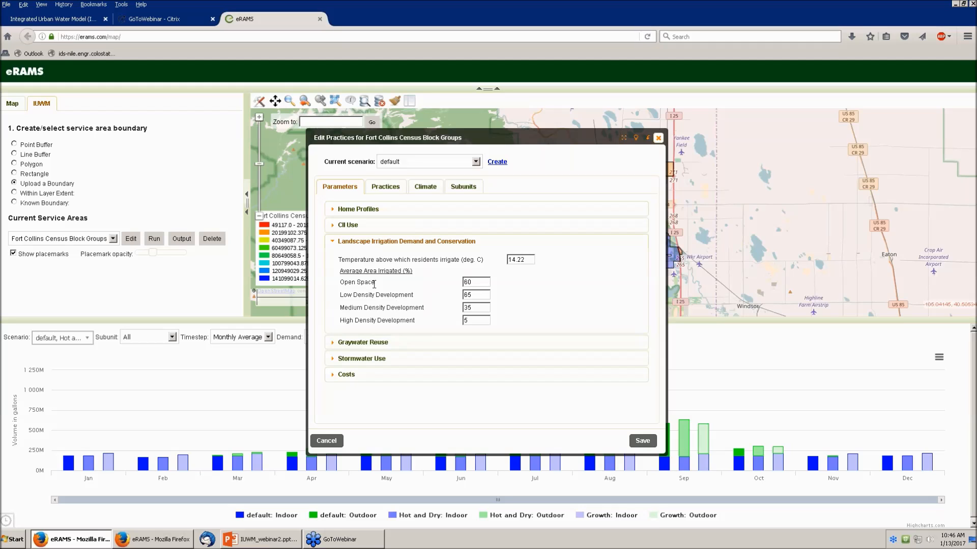
Step: Review irrigation conservation practices: 45% ET met, 78% efficiency, plant factor 0.8
{"action": "left_click", "coordinate": [379, 189]}
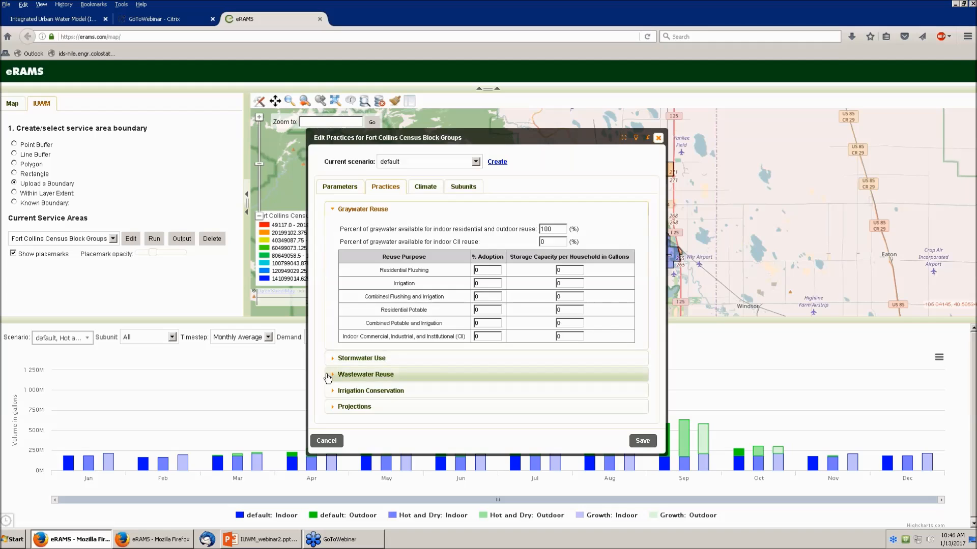
{"action": "left_click", "coordinate": [330, 391]}
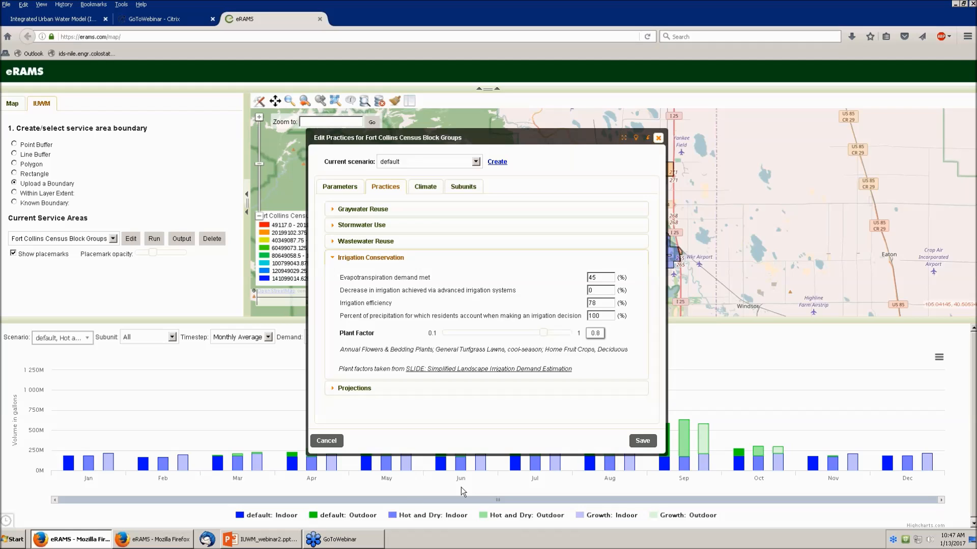
Step: Move the dialog aside to reveal the map and show Projections, all changes at 0%
{"action": "left_click_drag", "start_coordinate": [539, 141], "coordinate": [378, 124]}
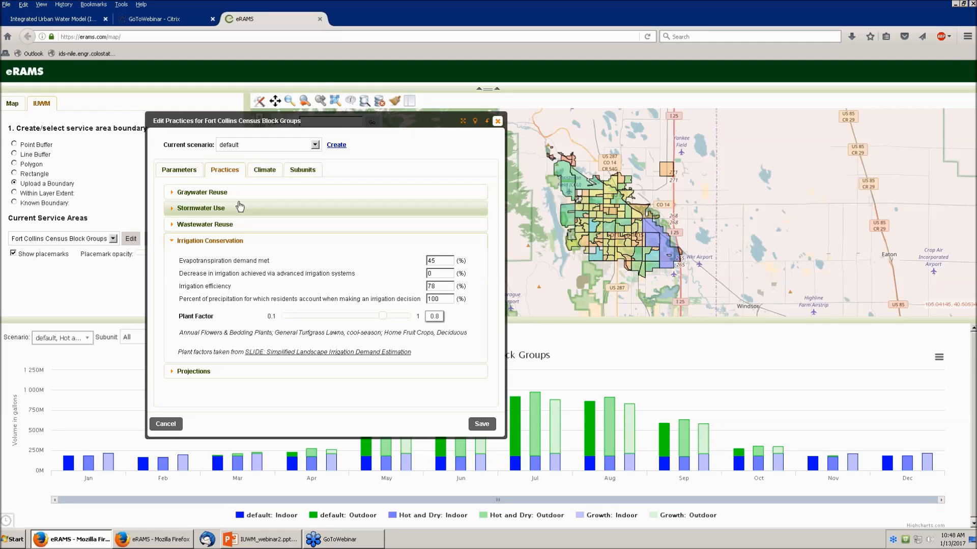
{"action": "left_click", "coordinate": [192, 372]}
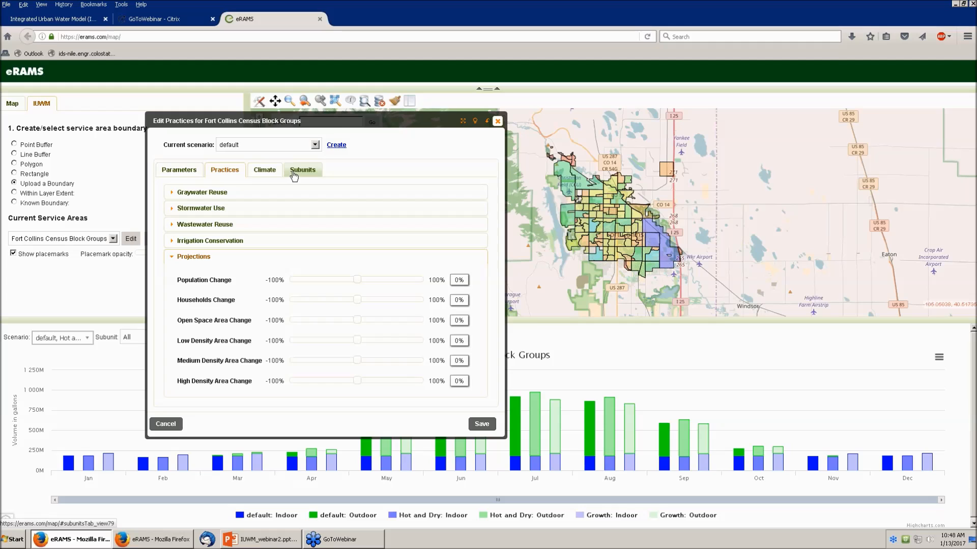
Step: Show the block groups' population, households and land-use table, then the Map layer panel
{"action": "left_click", "coordinate": [310, 172]}
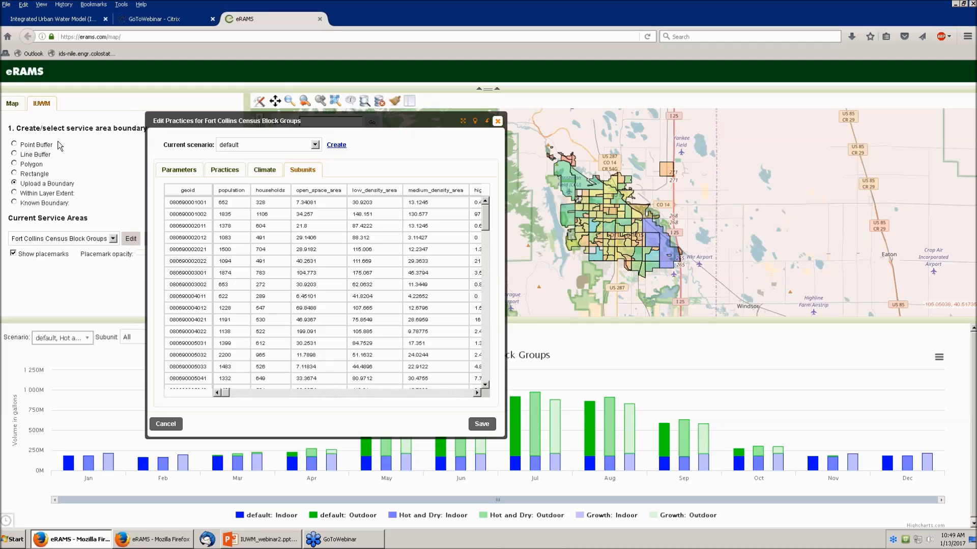
{"action": "left_click", "coordinate": [11, 104]}
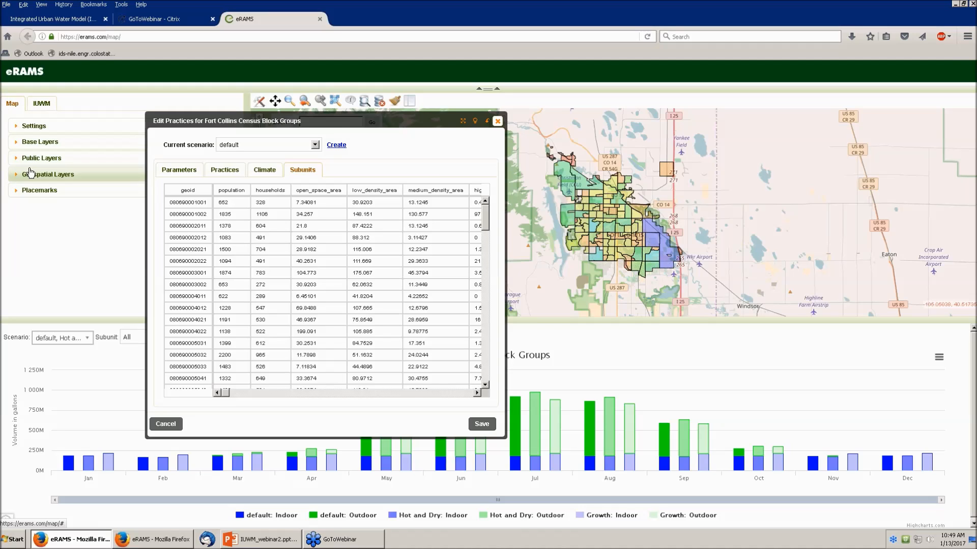